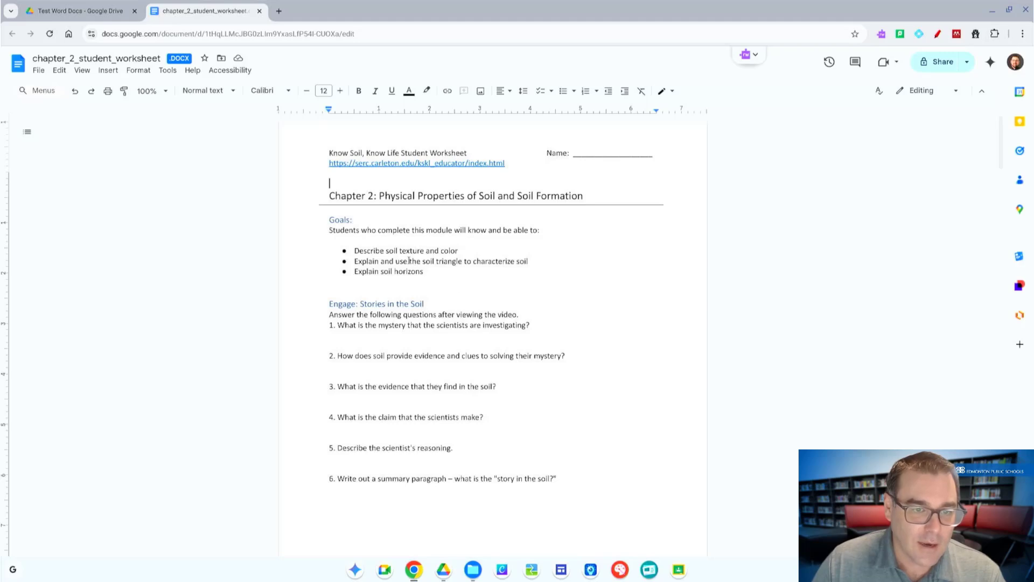
pyautogui.moveTo(379, 271); pyautogui.dragTo(409, 288)
pyautogui.click(385, 326)
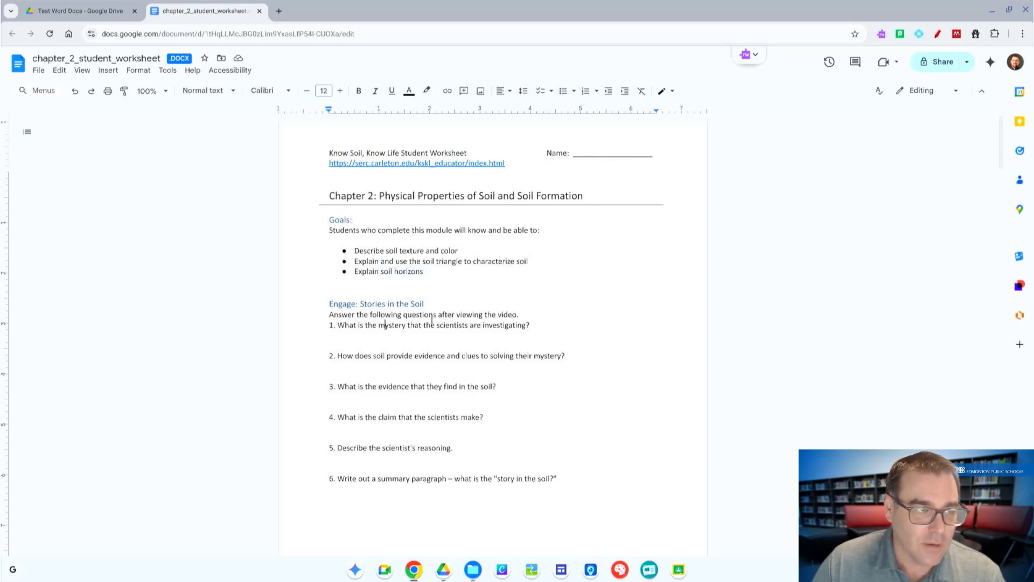
pyautogui.click(437, 261)
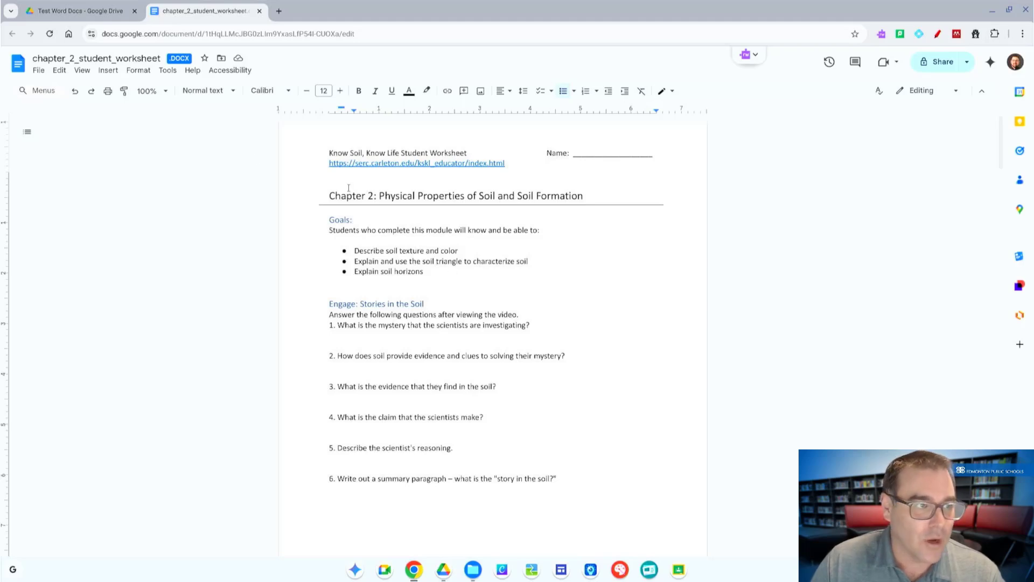
# Step: Save the chapter_2_student_worksheet Word document as a Google Docs file
pyautogui.click(41, 74)
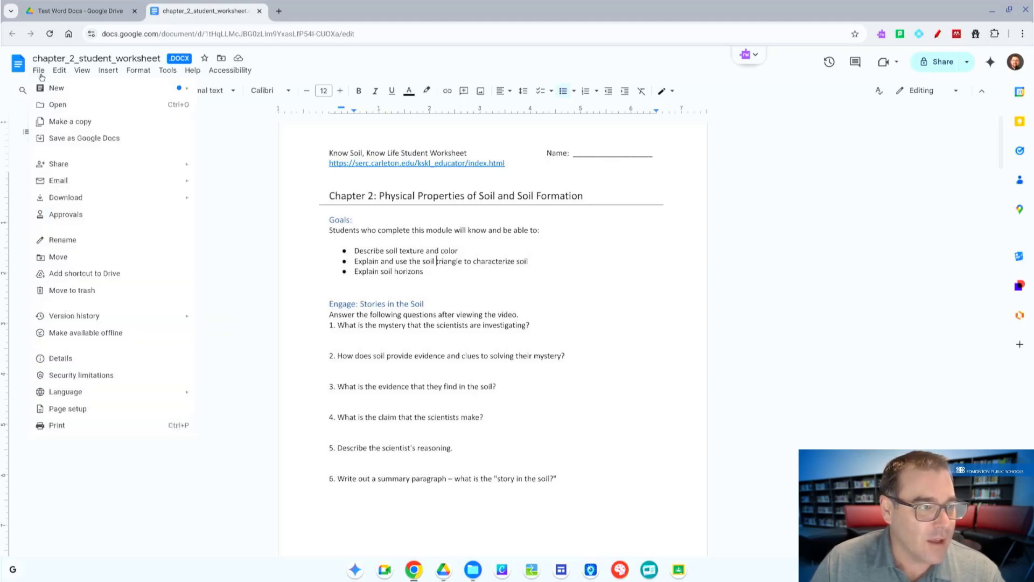
pyautogui.click(56, 139)
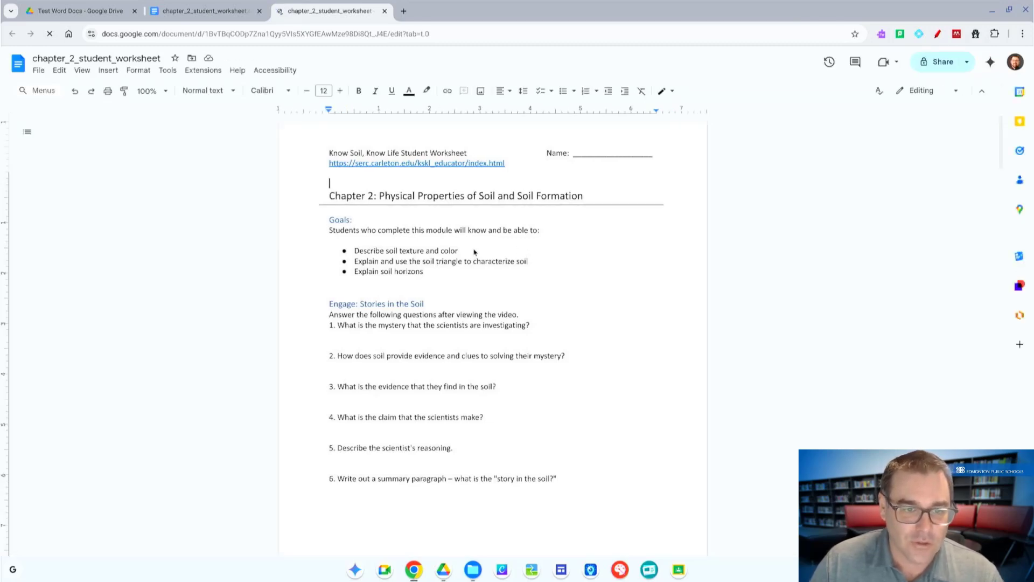
# Step: Compare the original .DOCX worksheet with its Google Docs version, and close both documents
pyautogui.click(226, 11)
pyautogui.click(302, 14)
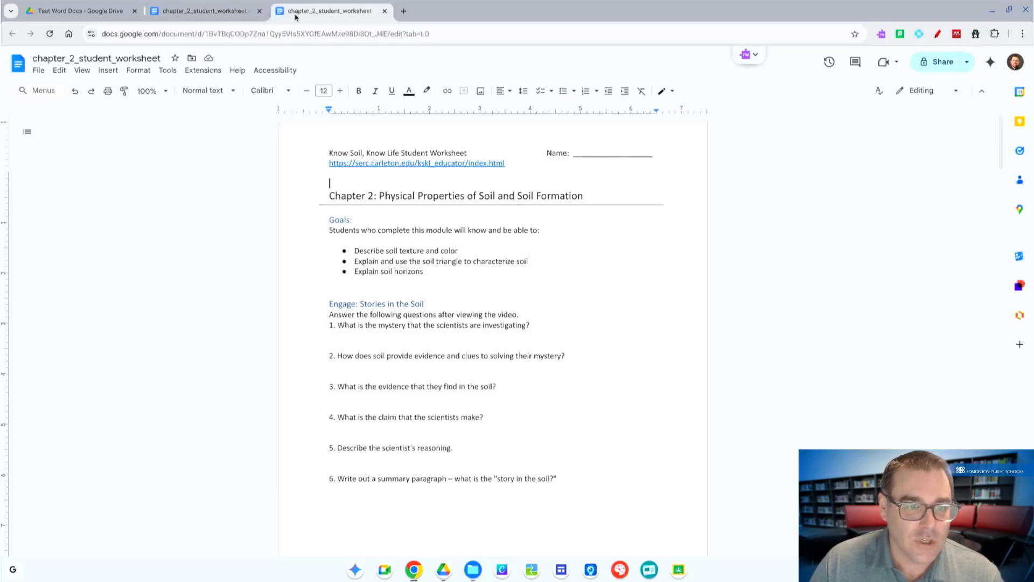
pyautogui.click(235, 16)
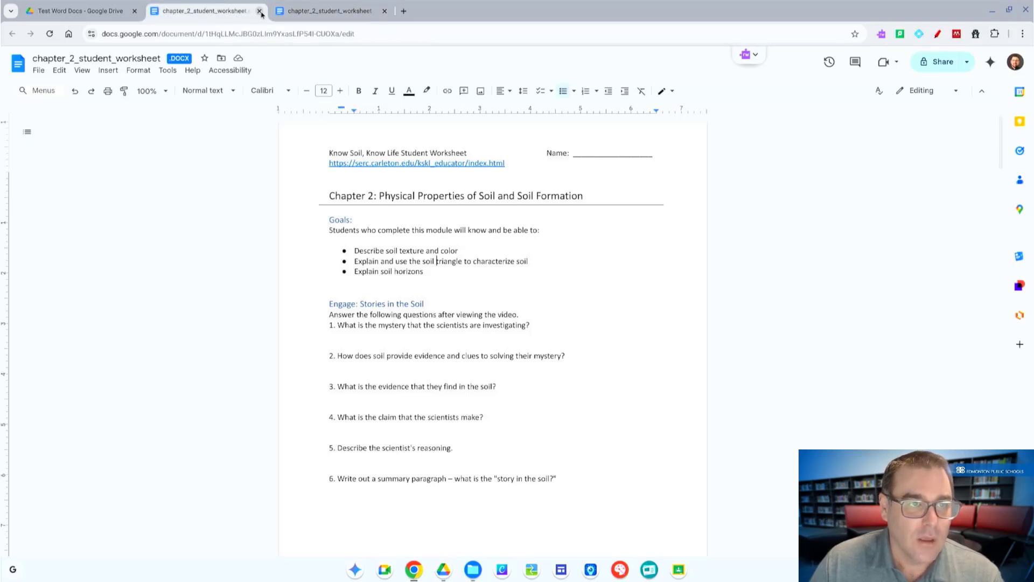
pyautogui.click(334, 12)
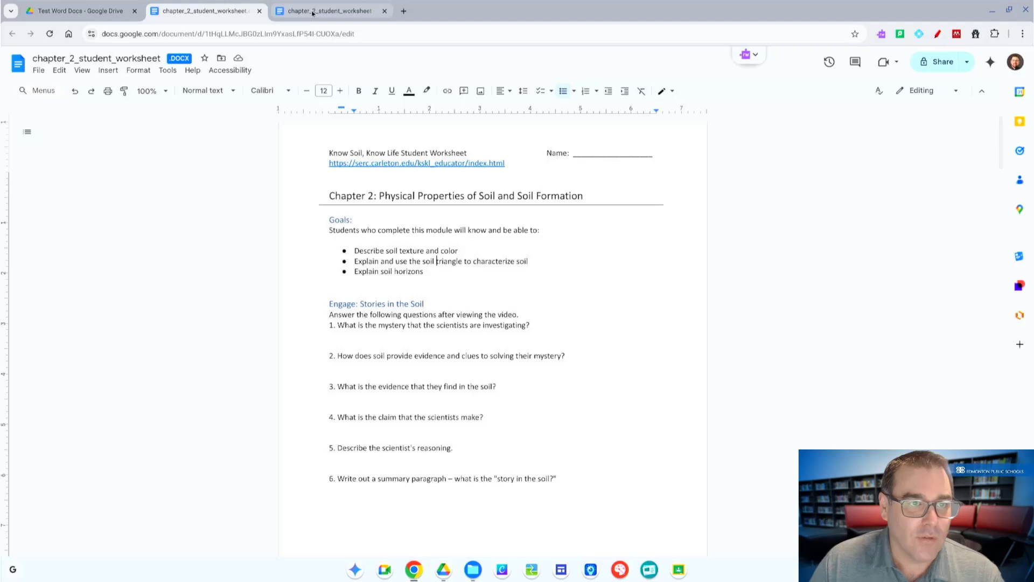
pyautogui.click(385, 11)
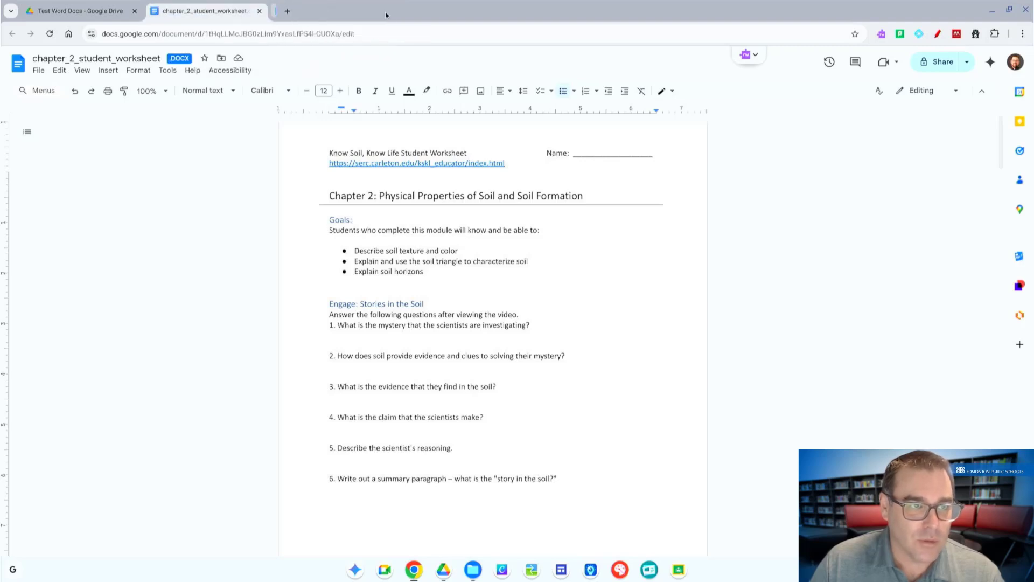
pyautogui.click(259, 12)
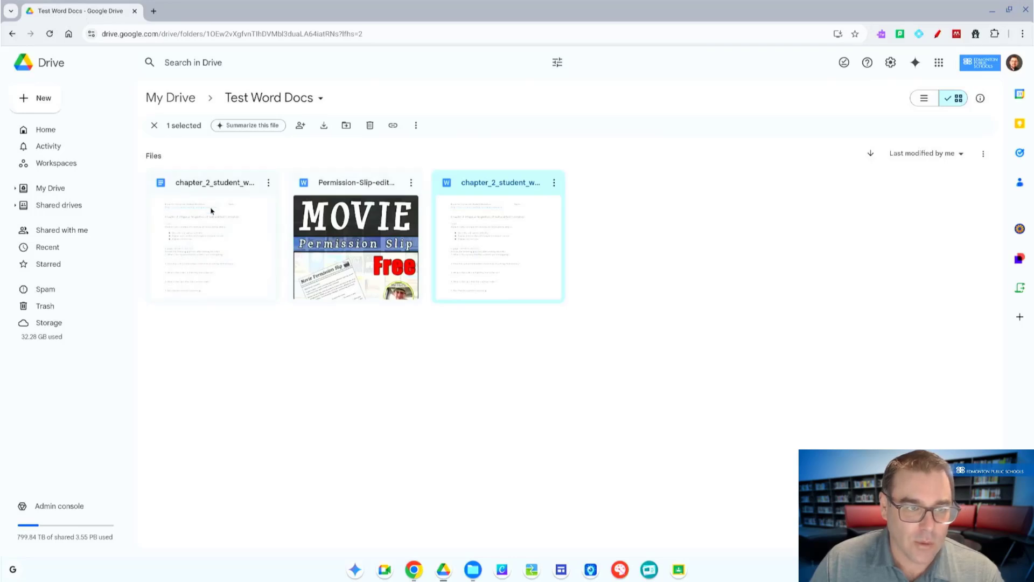
# Step: In Google Drive, preview the Word version of chapter_2_student_worksheet and look through its pages
pyautogui.moveTo(189, 184)
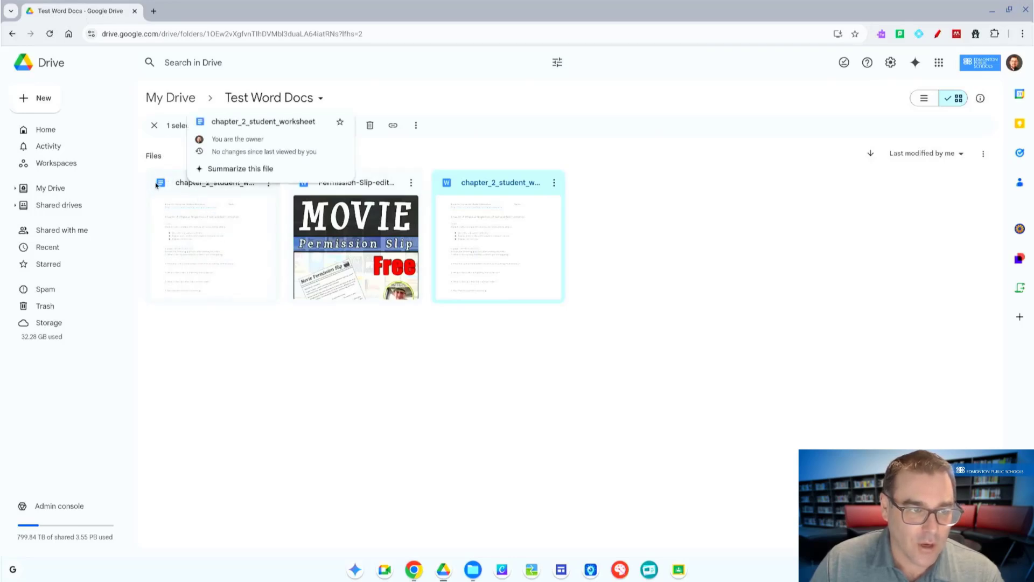
pyautogui.moveTo(448, 188)
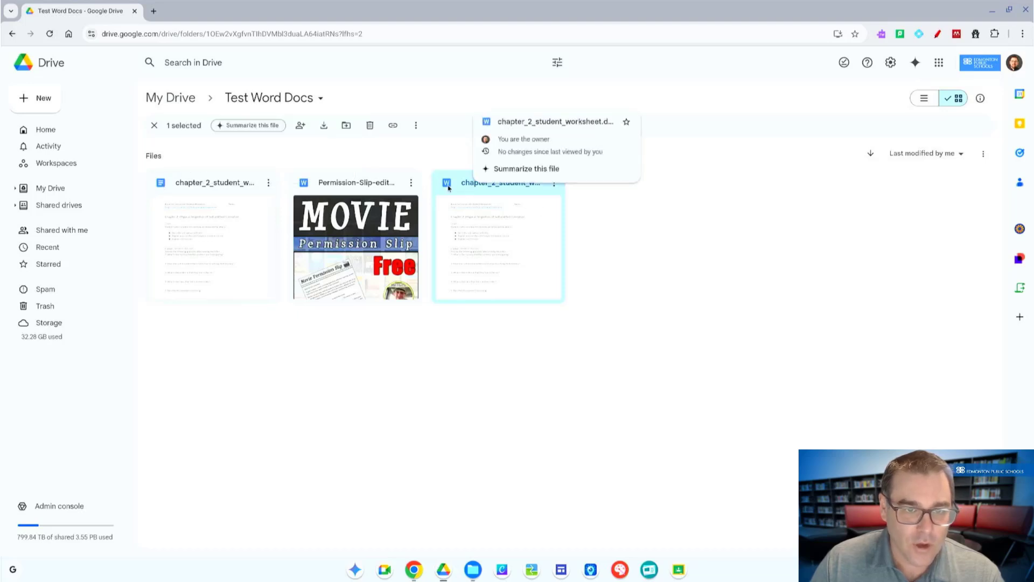
pyautogui.click(555, 183)
pyautogui.moveTo(585, 204)
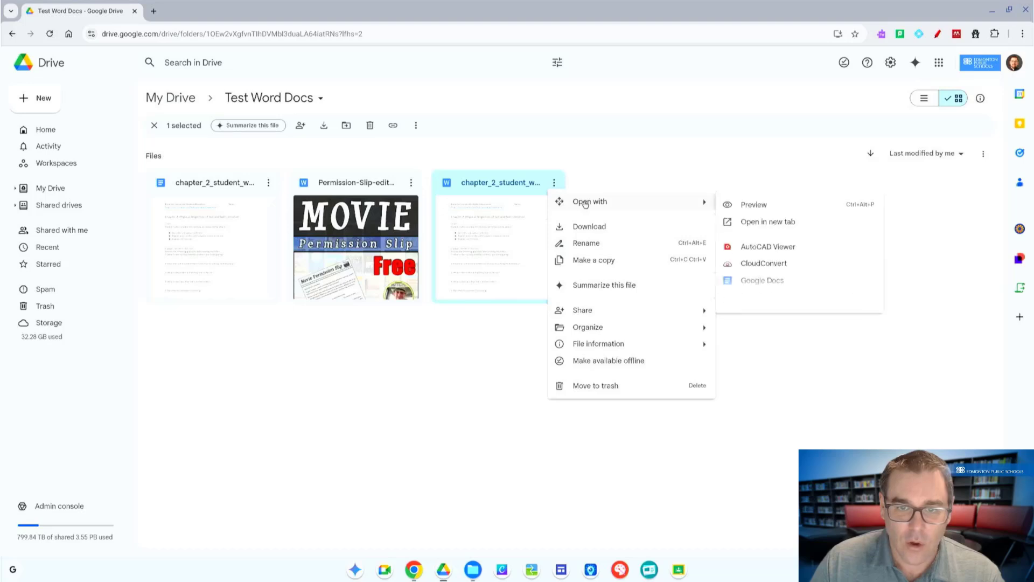
pyautogui.click(772, 205)
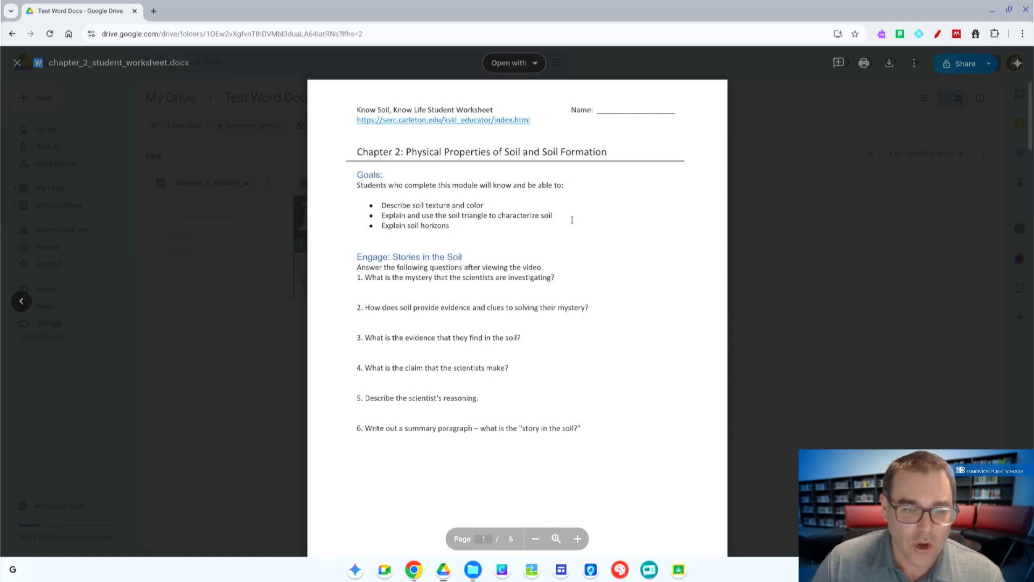
pyautogui.scroll(-3, 568, 221)
pyautogui.scroll(3, 549, 253)
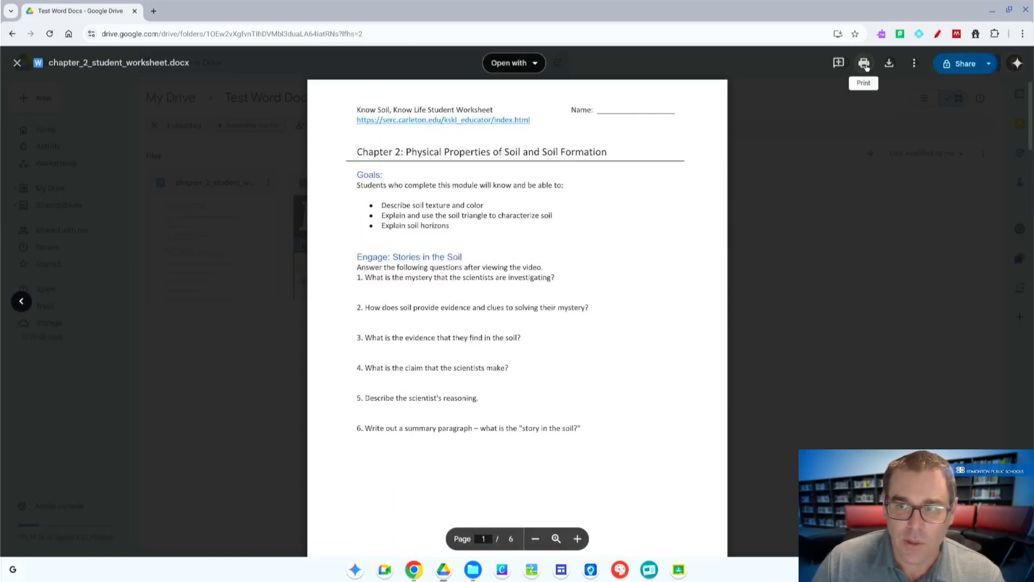
# Step: Open the printable PDF version of the previewed worksheet, and close it together with the preview
pyautogui.click(863, 64)
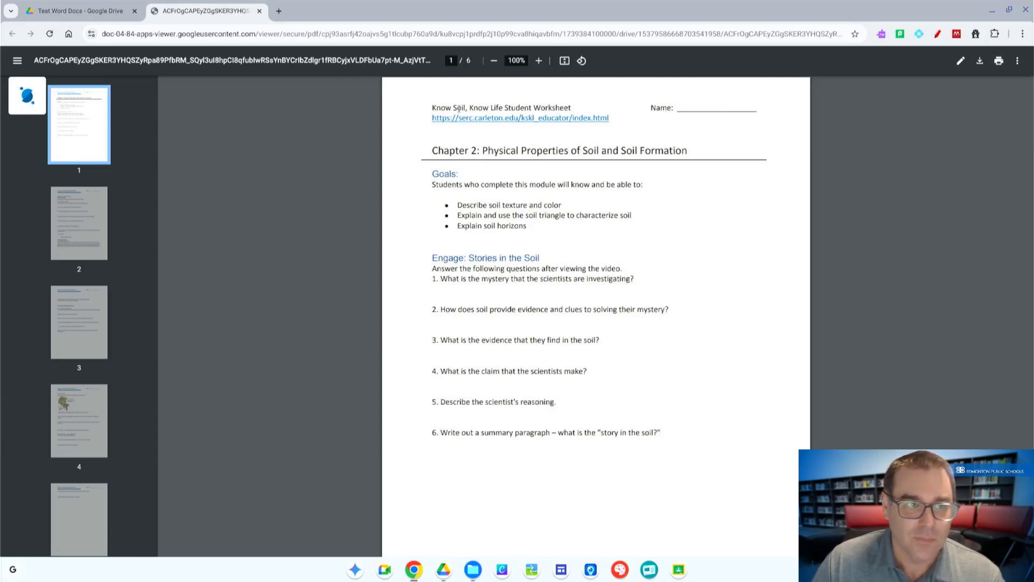
pyautogui.click(259, 11)
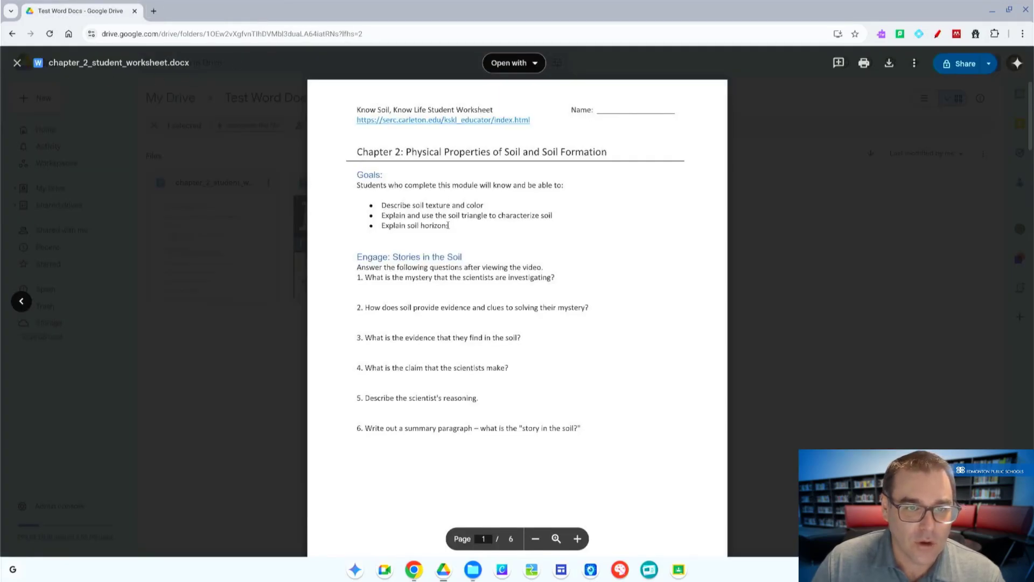
pyautogui.click(15, 63)
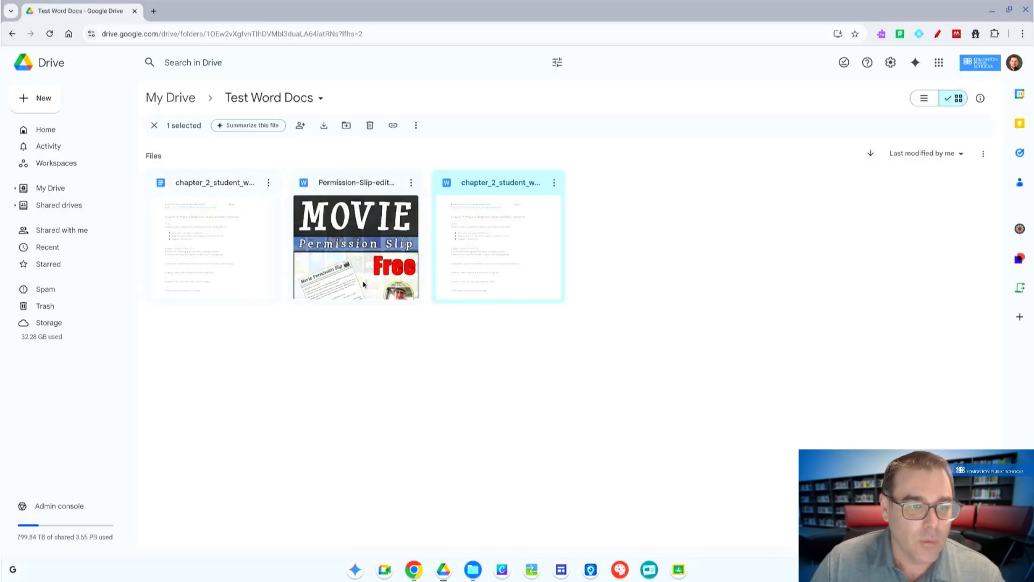
# Step: Open Permission-Slip-editable.docx in Google Docs and check the layout of the permission form on page 2
pyautogui.doubleClick(364, 222)
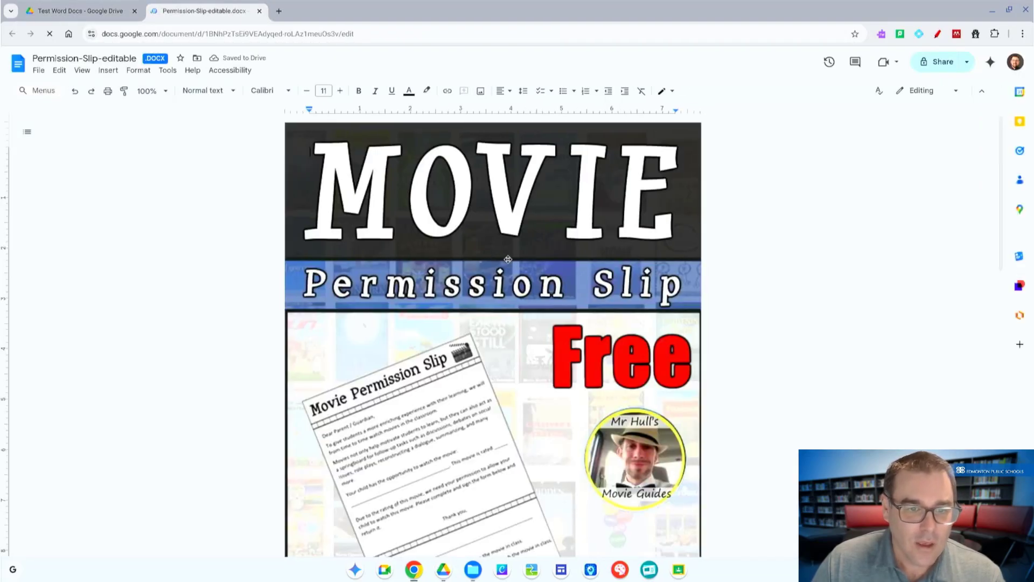
pyautogui.scroll(-4, 506, 261)
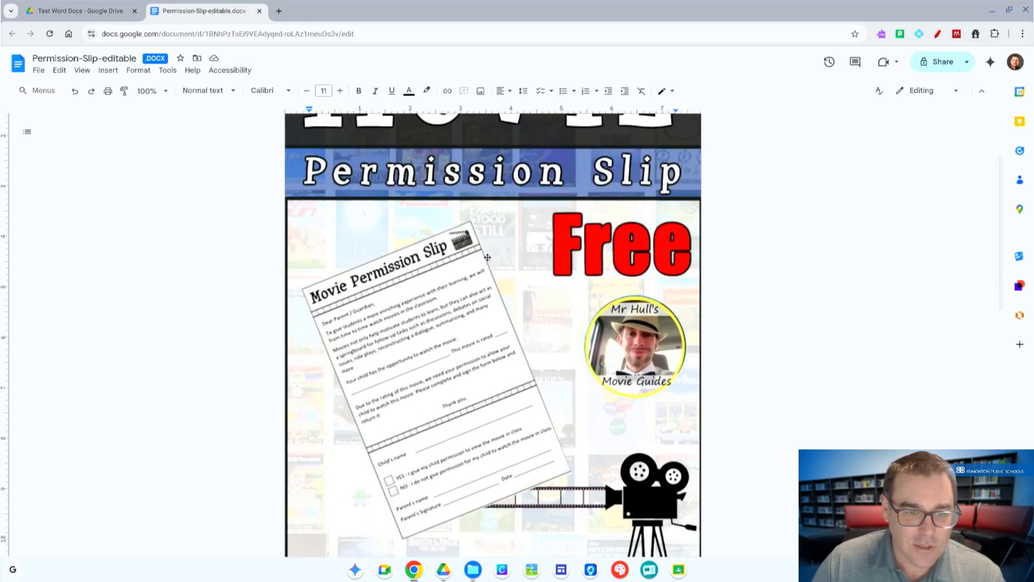
pyautogui.scroll(-6, 486, 256)
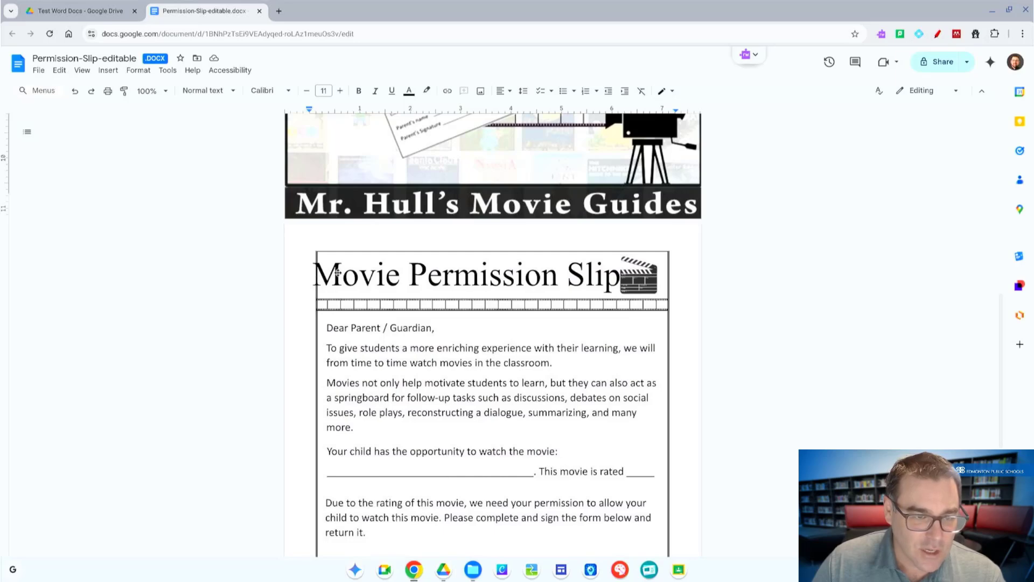
# Step: Open the Movie Permission Slip title as a drawing, then save and close it and select the form's frame
pyautogui.click(340, 274)
pyautogui.doubleClick(338, 277)
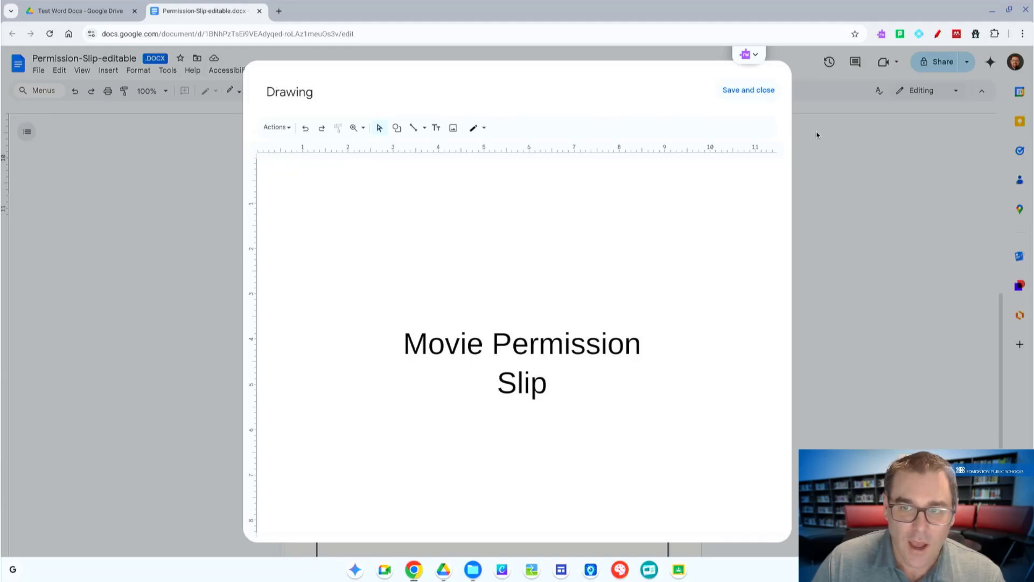
pyautogui.click(753, 89)
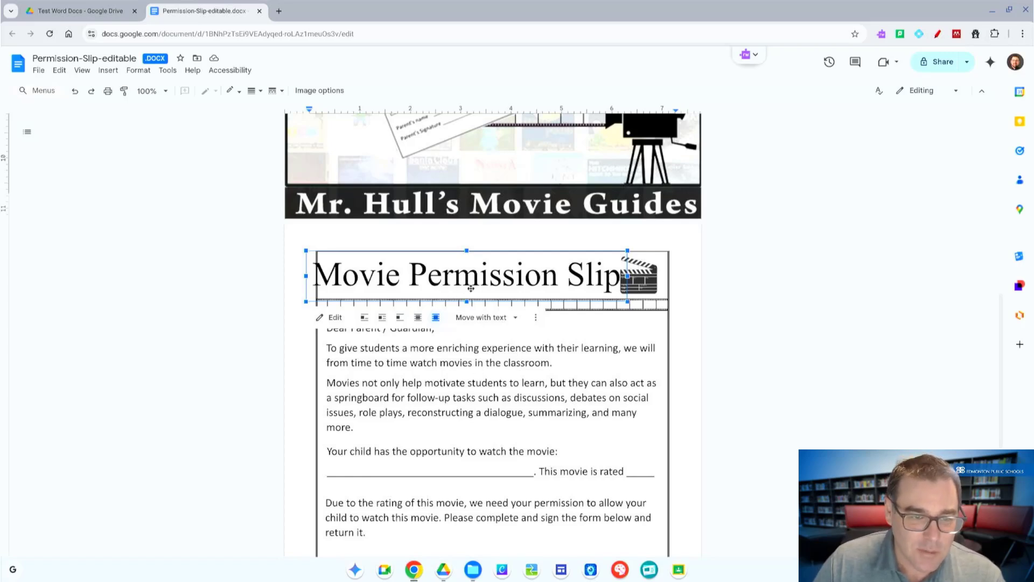
pyautogui.click(416, 389)
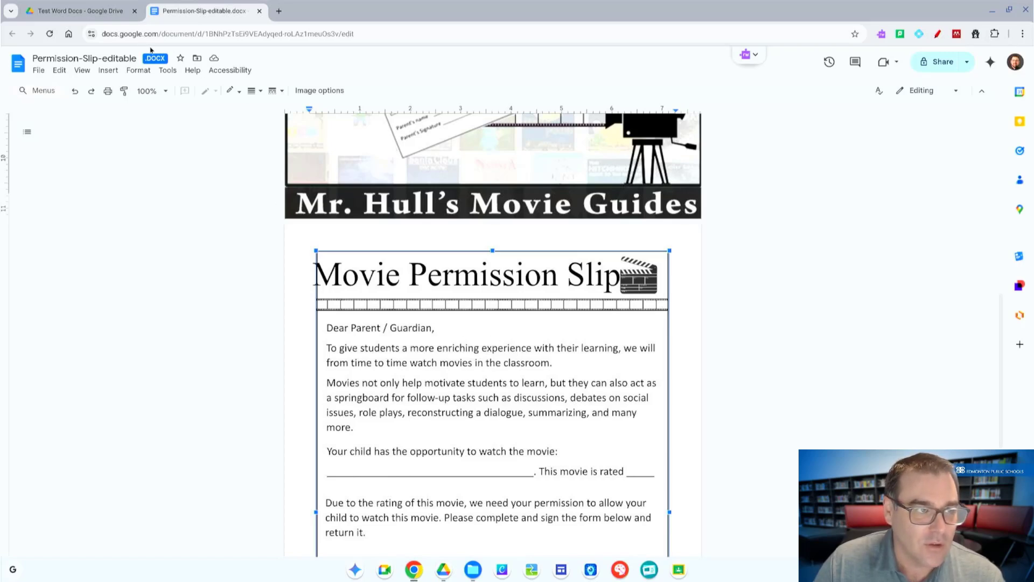
# Step: Switch to Google Drive, preview Permission-Slip-editable.docx to examine its title and form layout, and close the preview
pyautogui.click(97, 11)
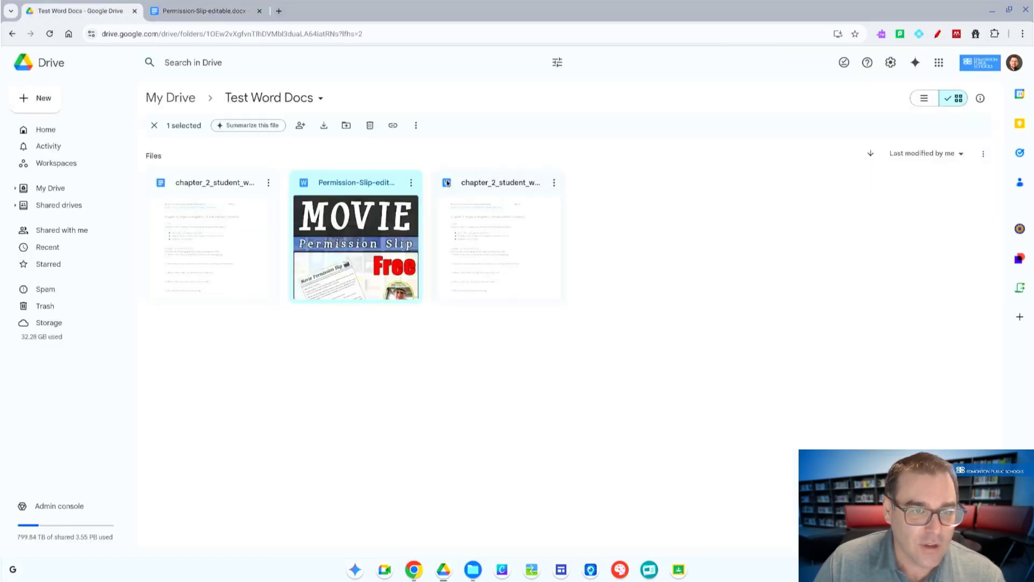
pyautogui.click(413, 185)
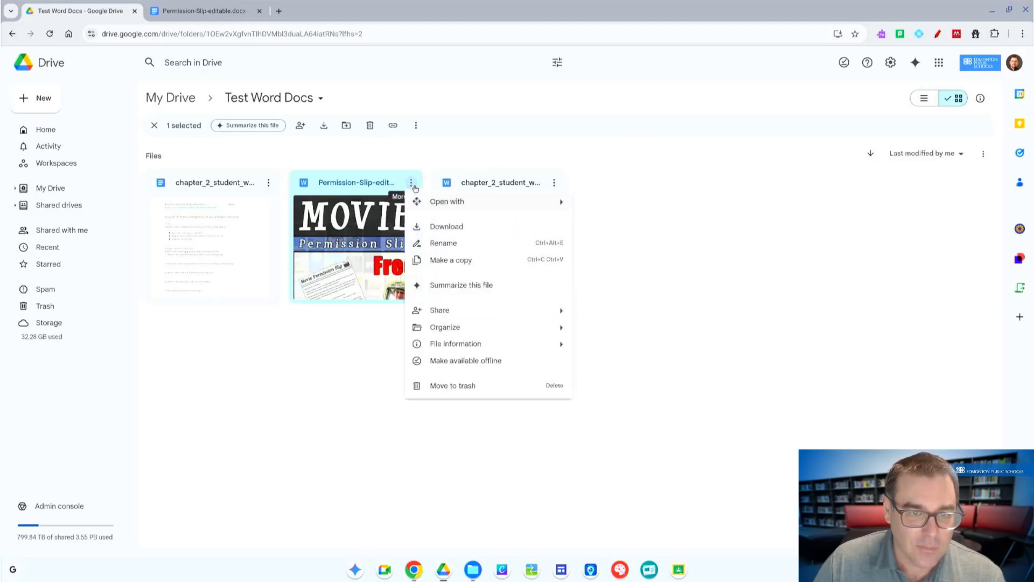
pyautogui.moveTo(446, 203)
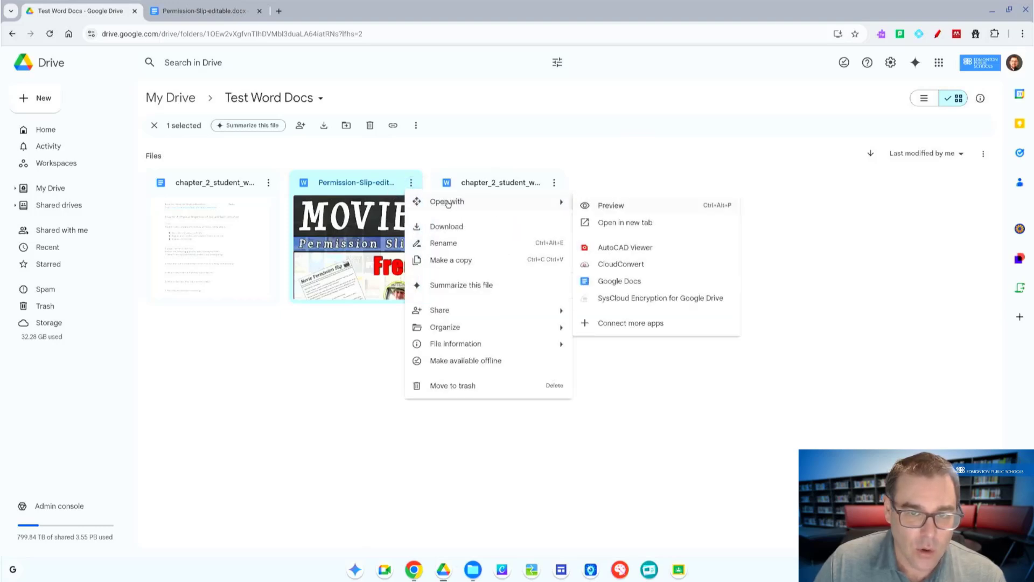
pyautogui.click(628, 203)
pyautogui.scroll(-6, 531, 427)
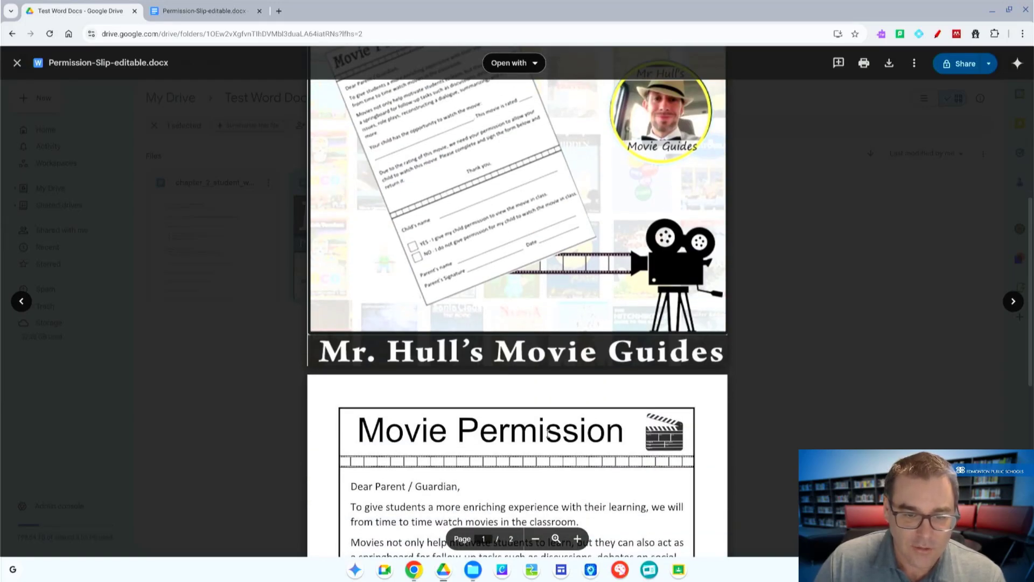
pyautogui.scroll(-3, 510, 432)
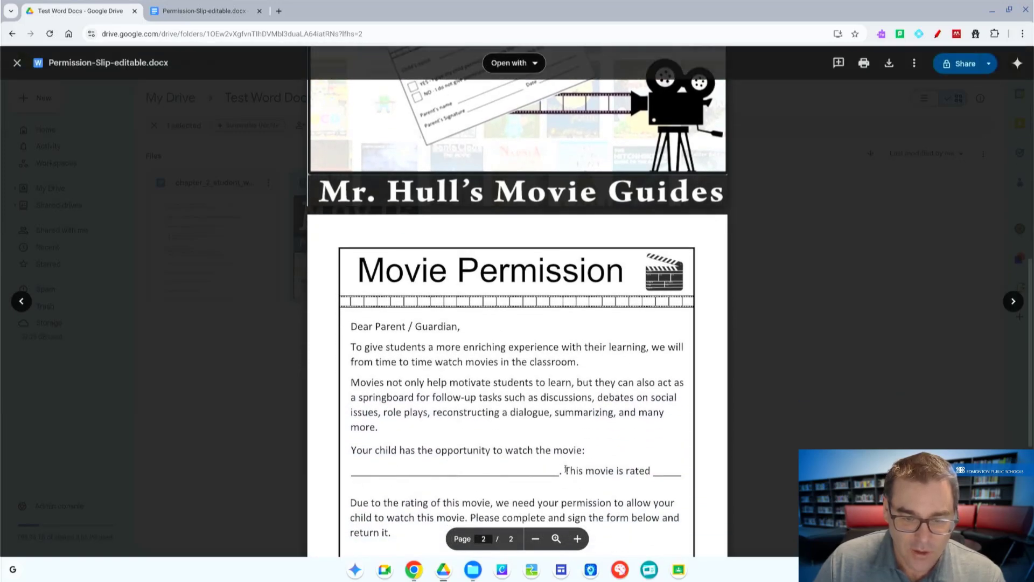
pyautogui.scroll(5, 628, 441)
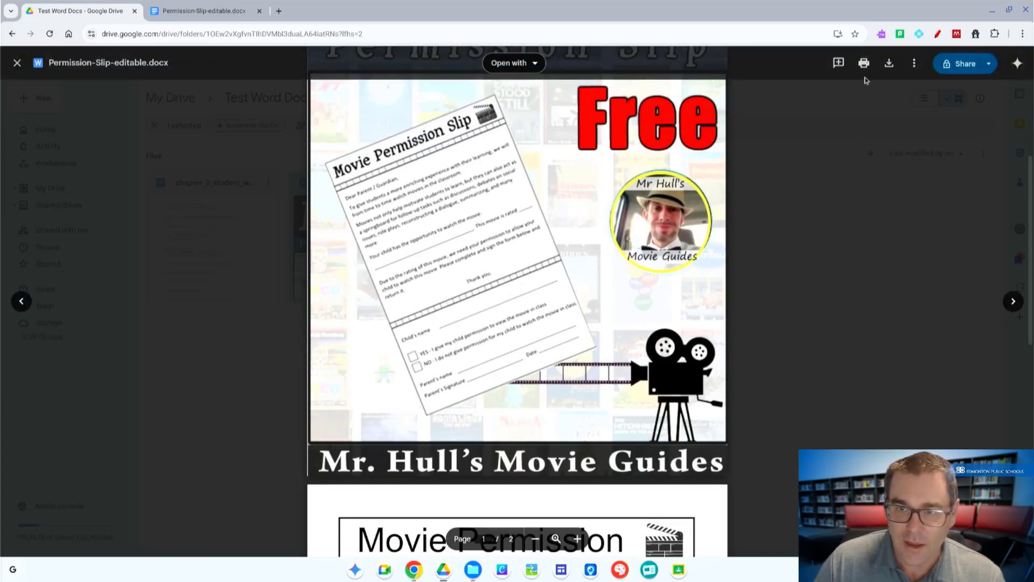
pyautogui.click(17, 62)
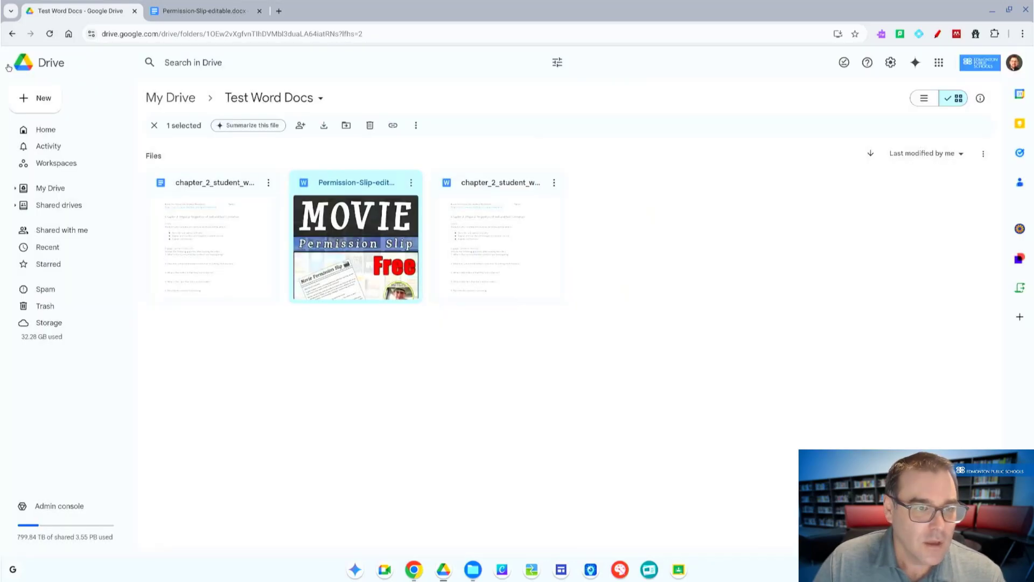
# Step: Open Permission-Slip-editable.docx with Google Docs from Drive, check the form on page 2, and close the duplicate tab
pyautogui.click(411, 182)
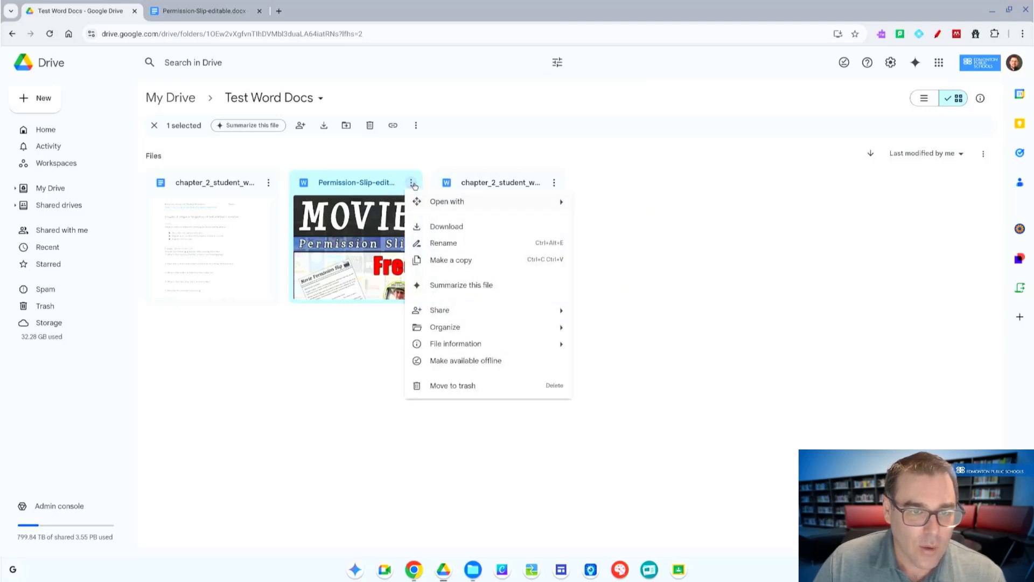
pyautogui.moveTo(503, 206)
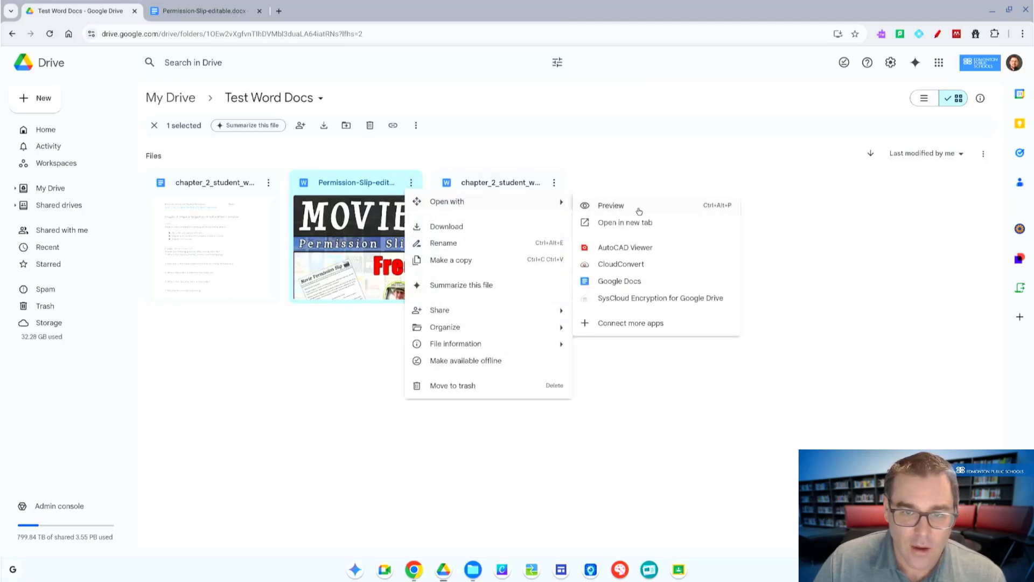
pyautogui.click(626, 280)
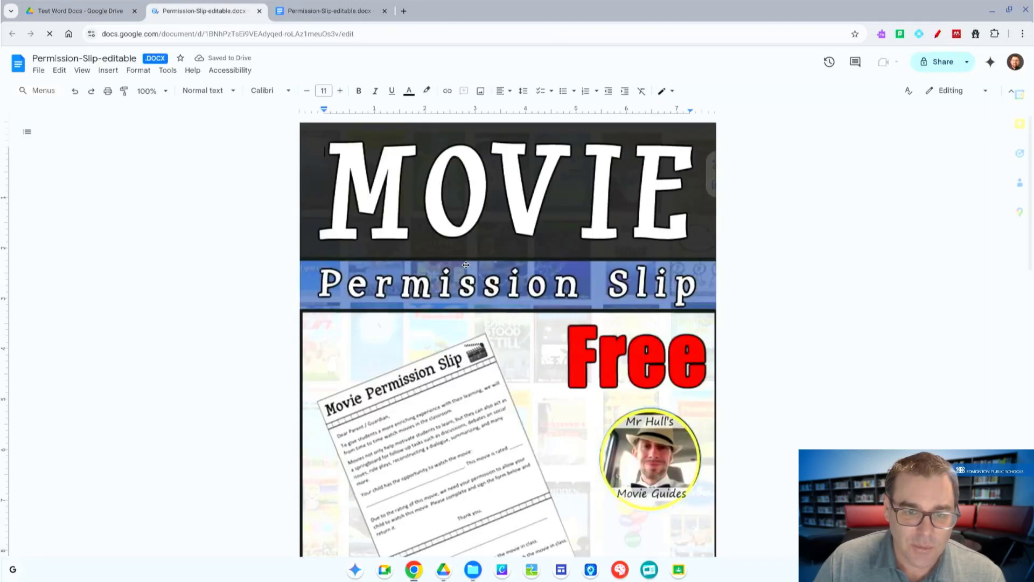
pyautogui.scroll(-8, 465, 265)
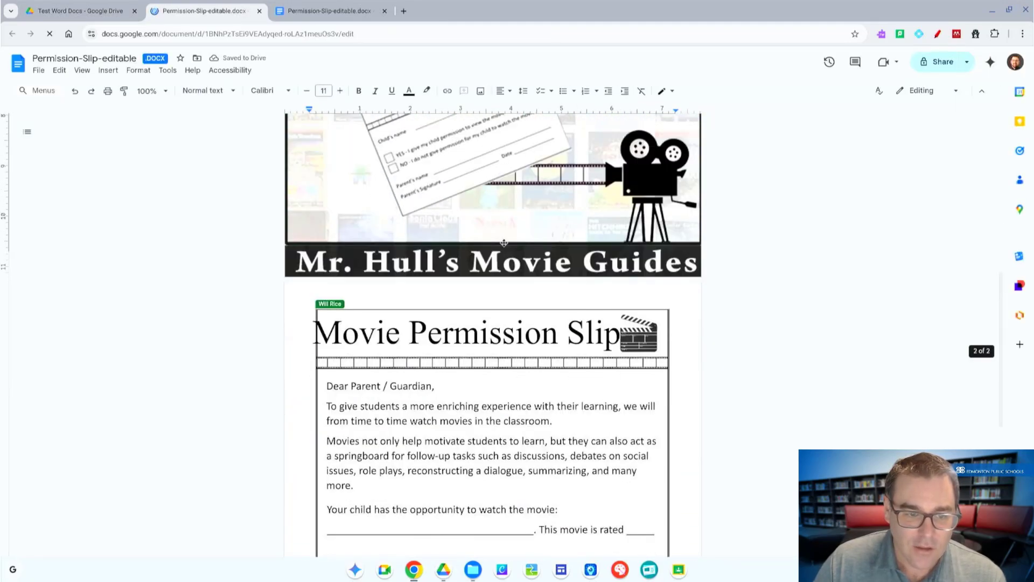
pyautogui.click(383, 11)
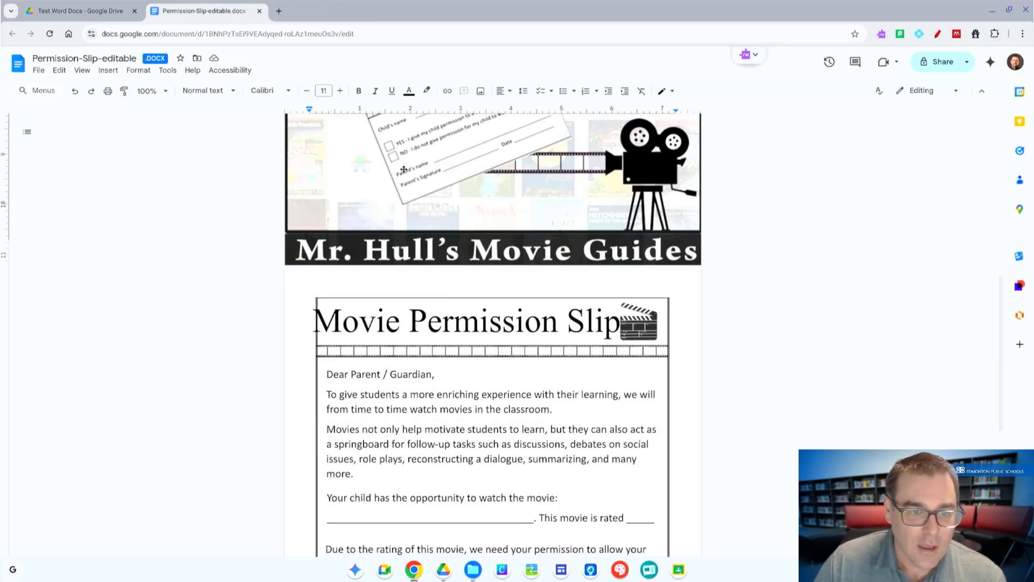
# Step: Open the Movie Permission Slip title drawing, reduce its text to size 43, and save and close the drawing
pyautogui.doubleClick(404, 324)
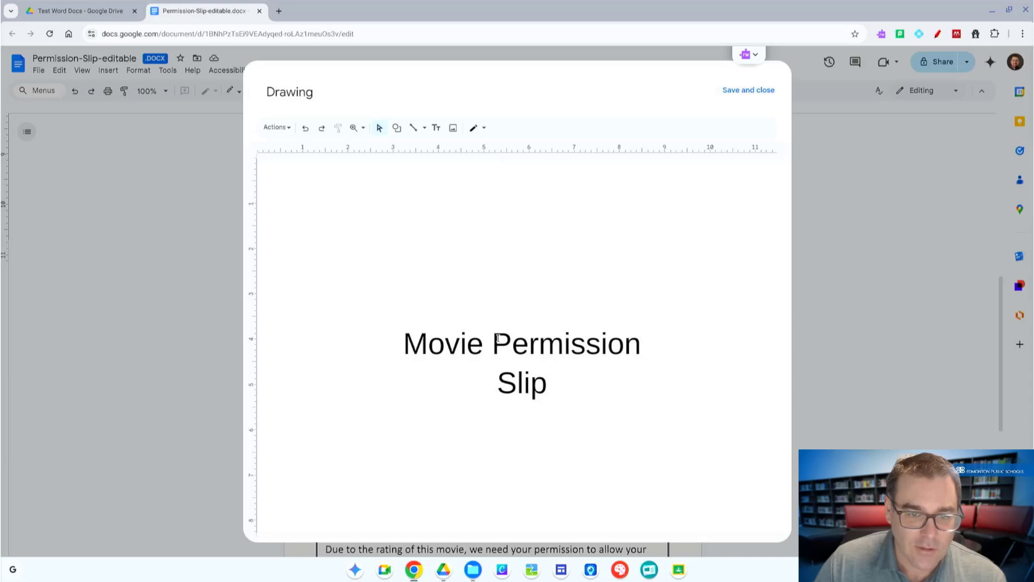
pyautogui.tripleClick(497, 338)
pyautogui.click(598, 130)
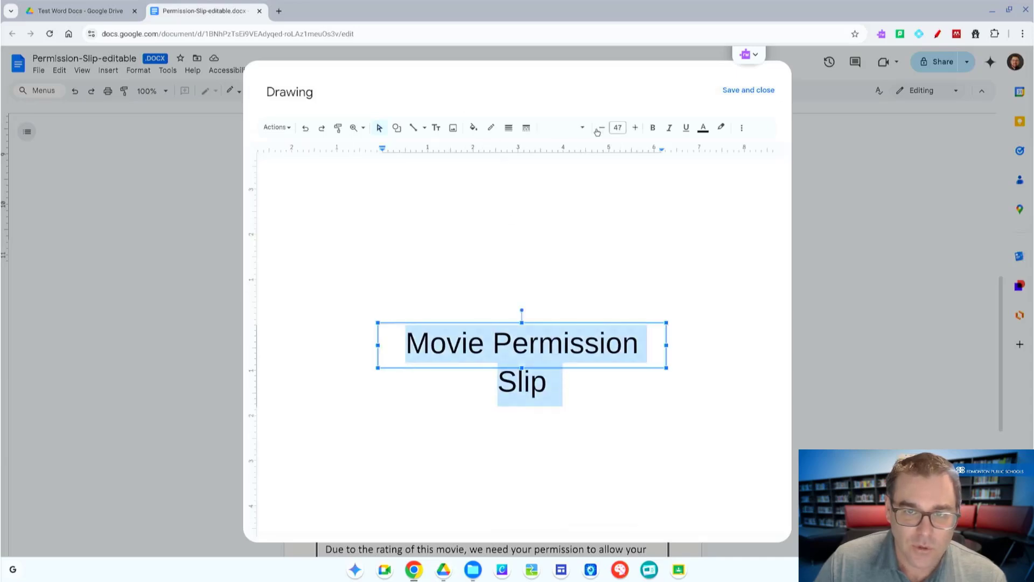
pyautogui.click(599, 129)
pyautogui.click(599, 129)
pyautogui.click(598, 129)
pyautogui.click(598, 129)
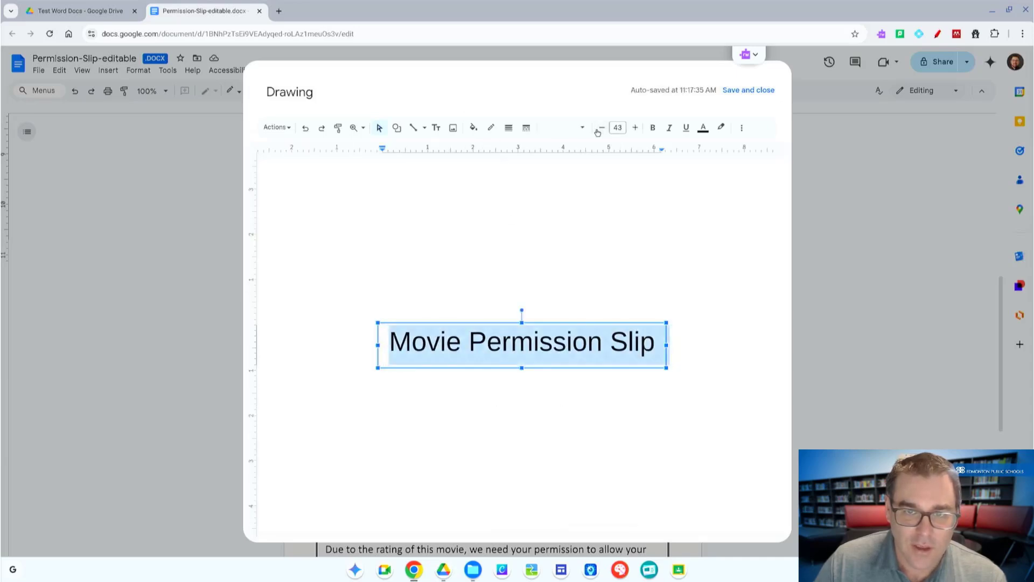
pyautogui.click(751, 90)
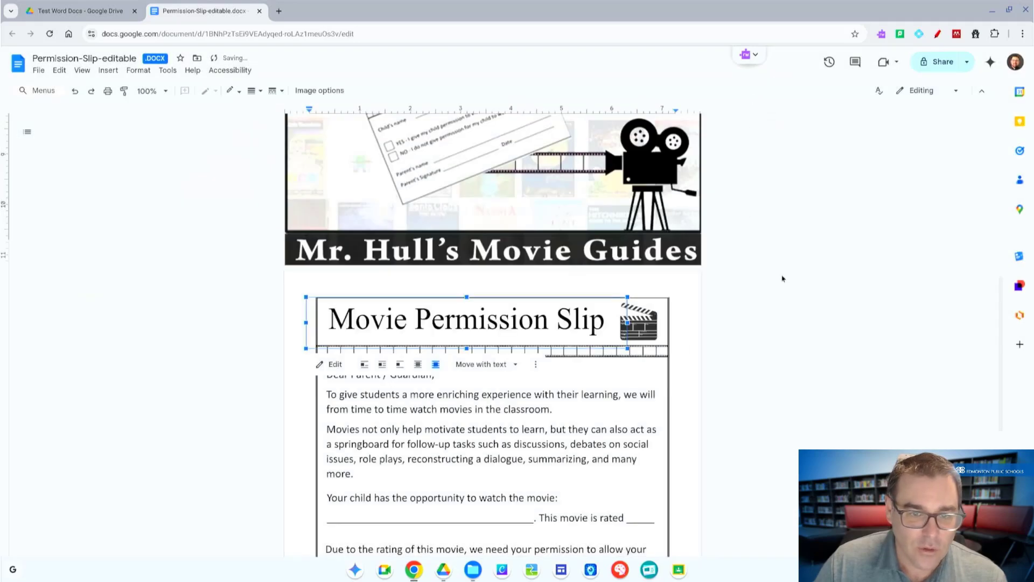
pyautogui.click(800, 337)
# Step: Check the permission form's title, text and signature section in the document, and close its tab
pyautogui.scroll(-1, 438, 425)
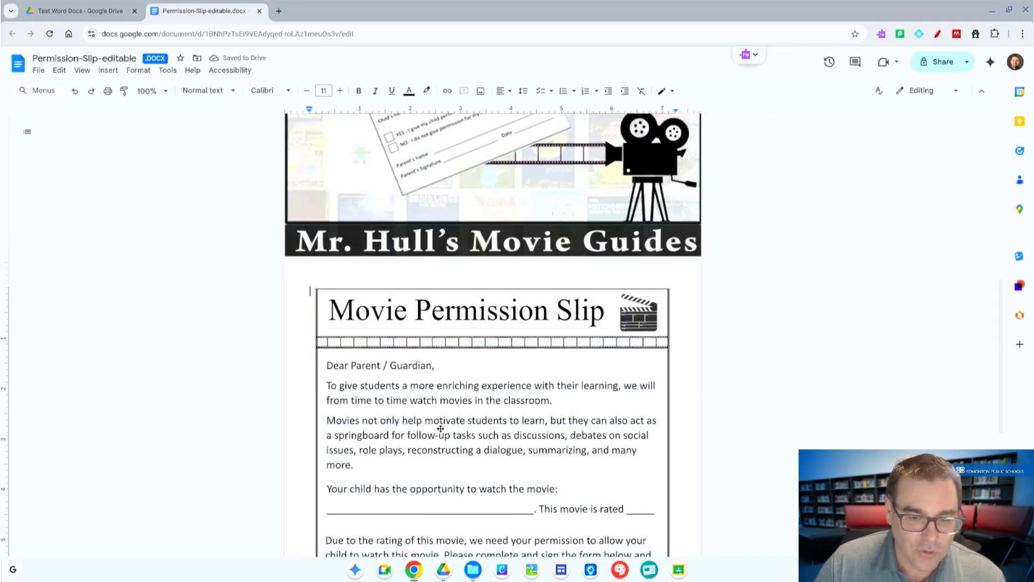
pyautogui.scroll(-5, 454, 390)
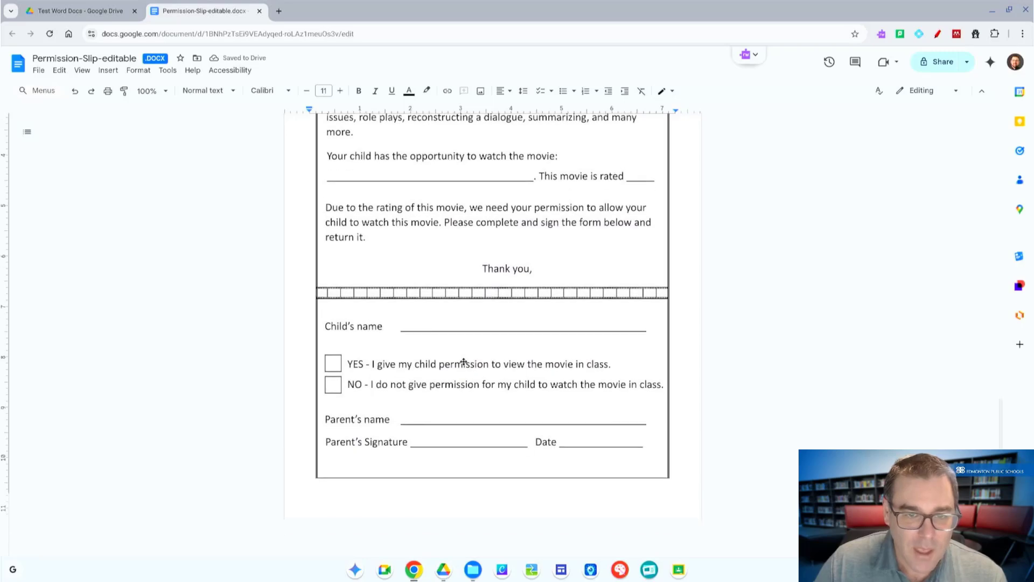
pyautogui.scroll(8, 466, 360)
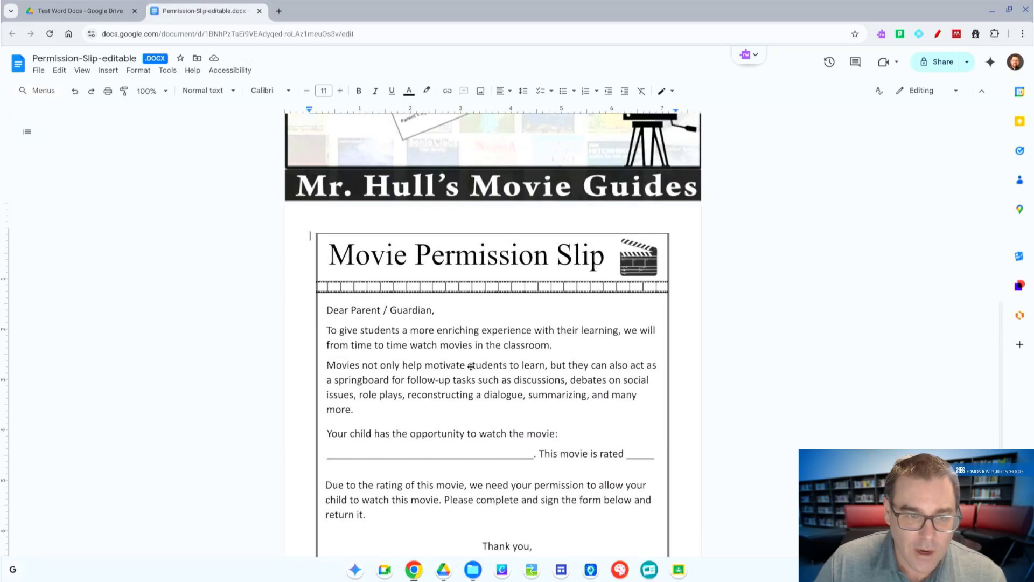
pyautogui.scroll(-2, 469, 366)
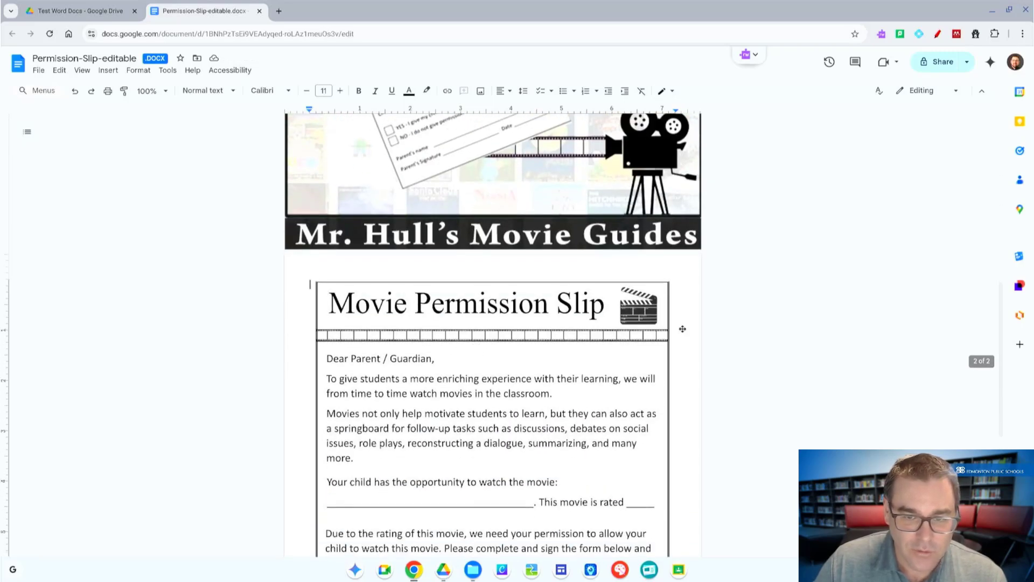
pyautogui.scroll(-1, 570, 388)
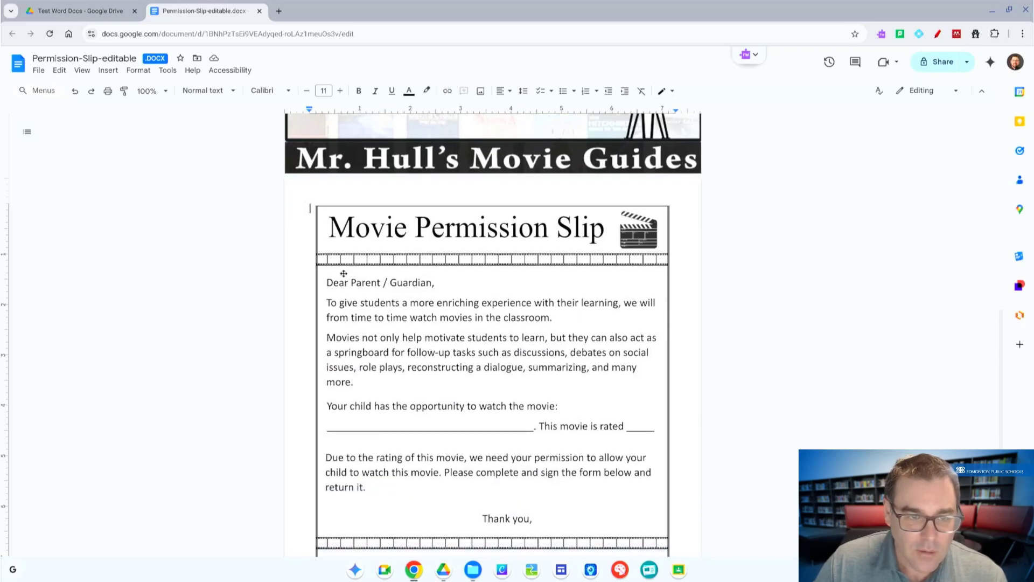
pyautogui.scroll(-3, 399, 328)
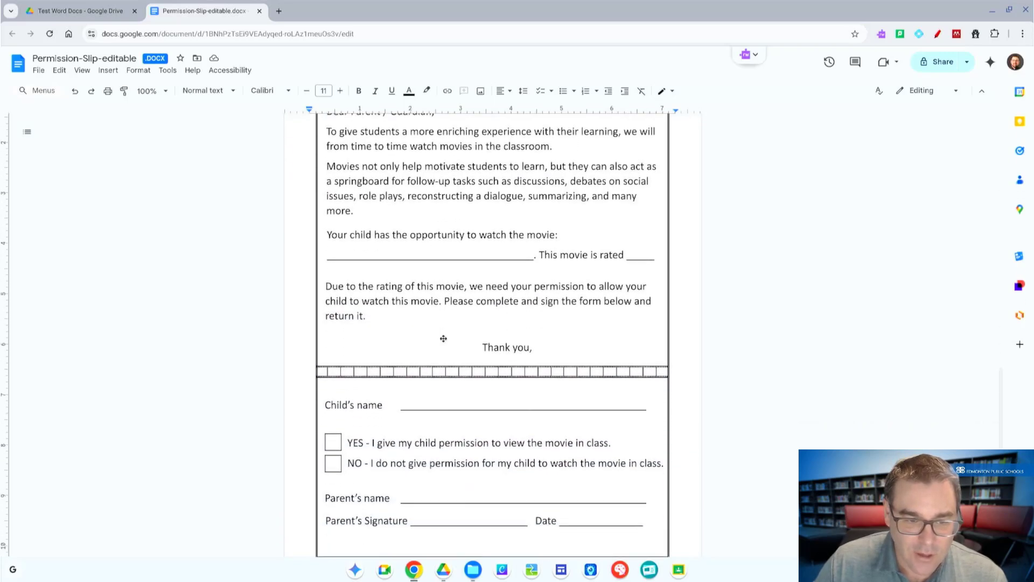
pyautogui.scroll(-1, 445, 340)
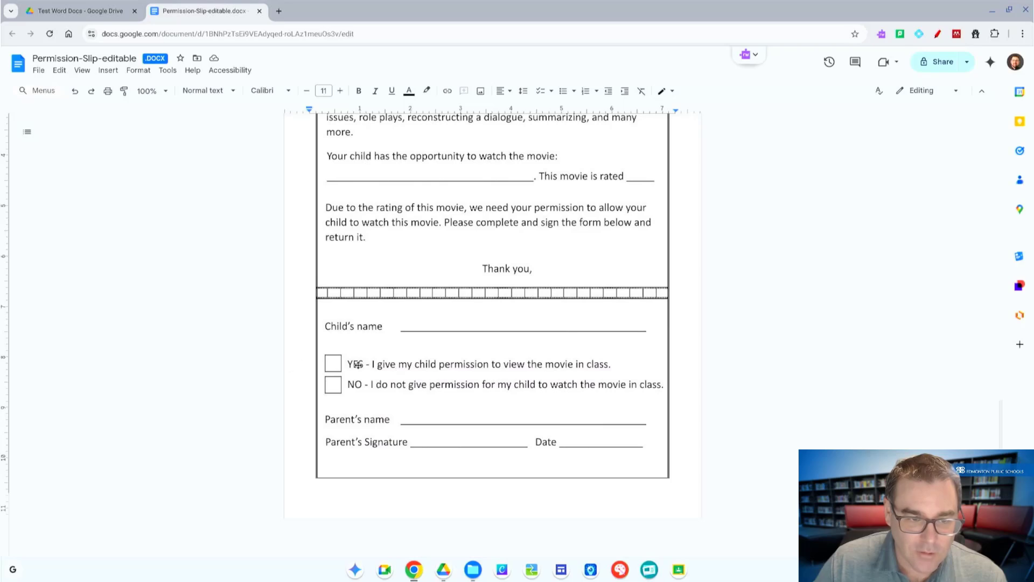
pyautogui.scroll(13, 410, 380)
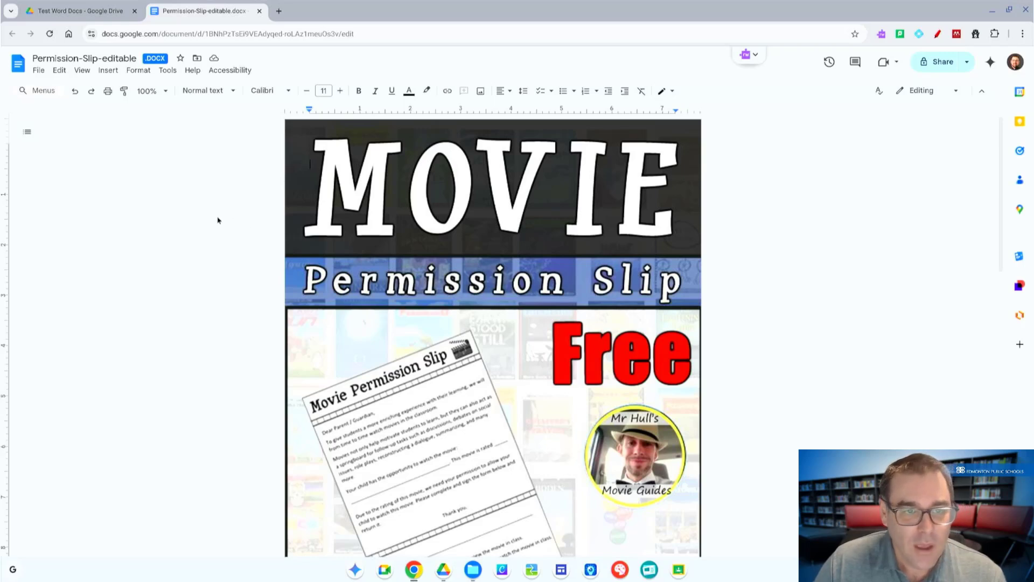
pyautogui.click(260, 11)
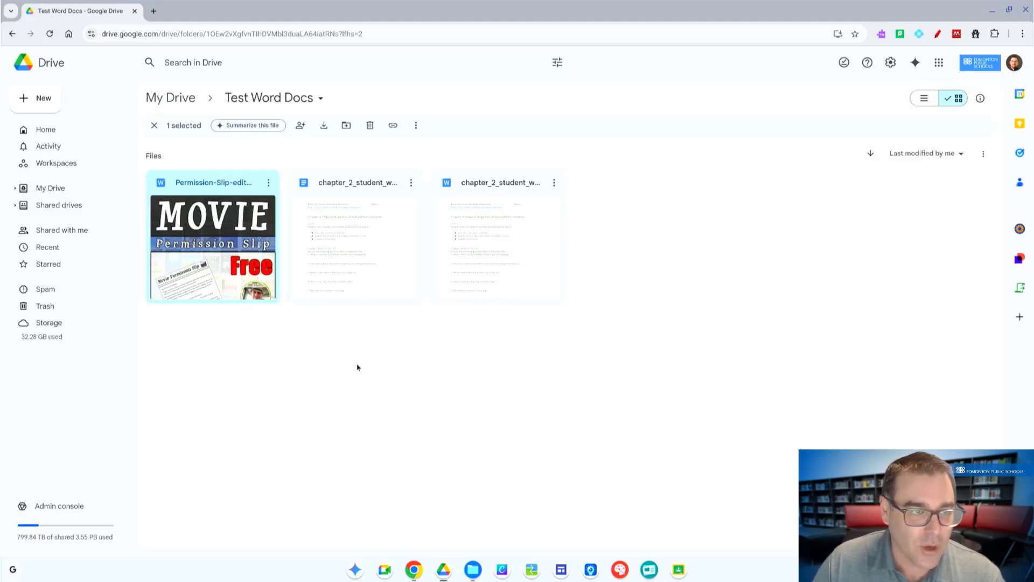
pyautogui.click(155, 126)
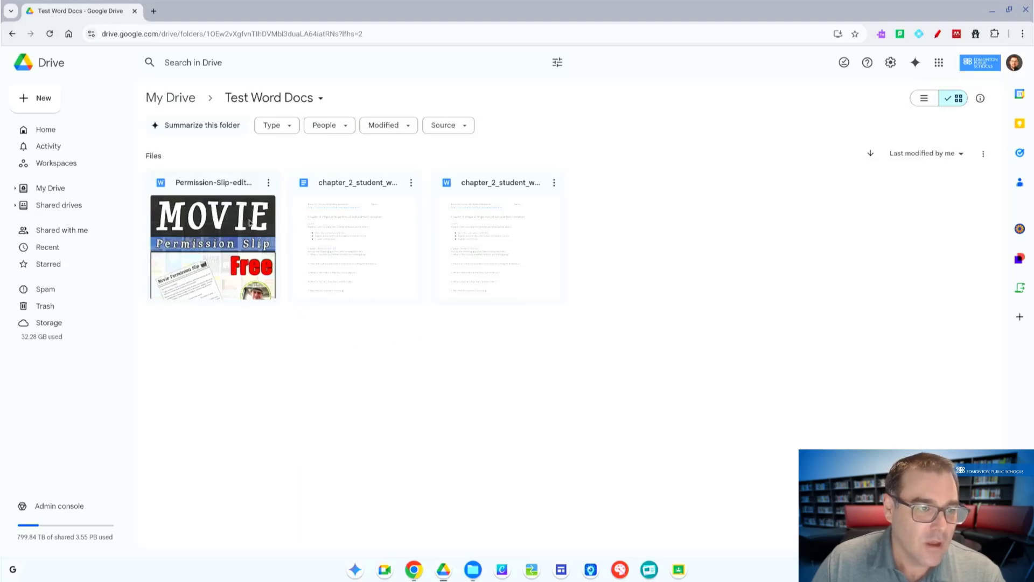
pyautogui.click(225, 229)
pyautogui.keyDown('ctrl'); pyautogui.click(377, 259); pyautogui.keyUp('ctrl')
pyautogui.keyDown('ctrl'); pyautogui.click(480, 270); pyautogui.keyUp('ctrl')
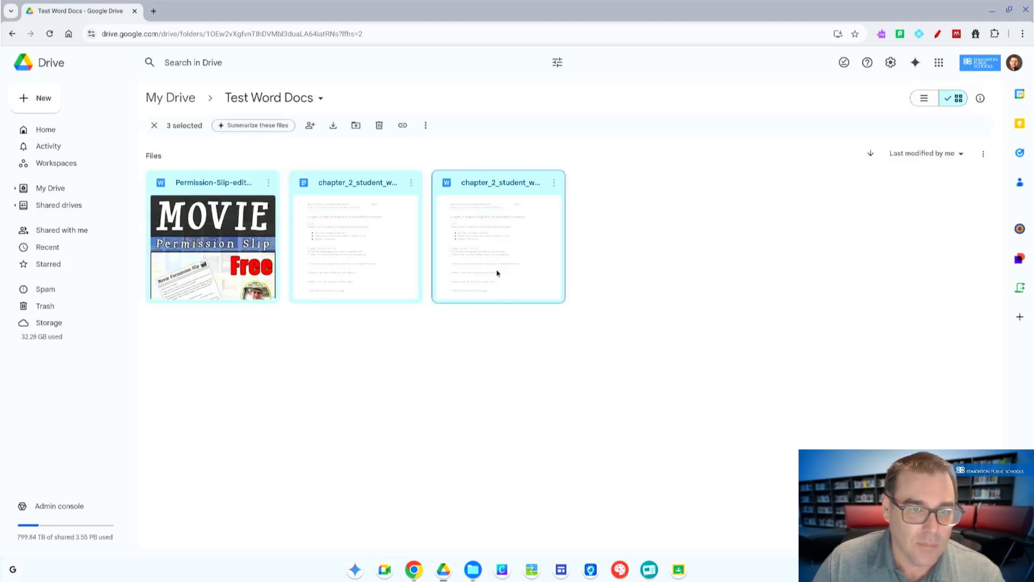
pyautogui.click(667, 273)
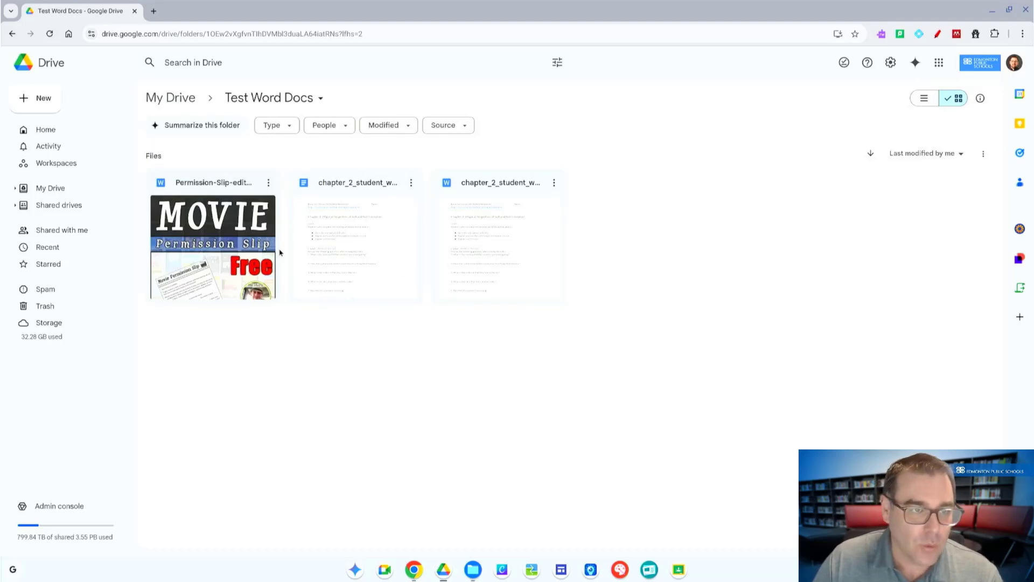
# Step: Enable converting uploads to Google Docs editor format in the Drive settings, and return to the Test Word Docs folder
pyautogui.click(890, 64)
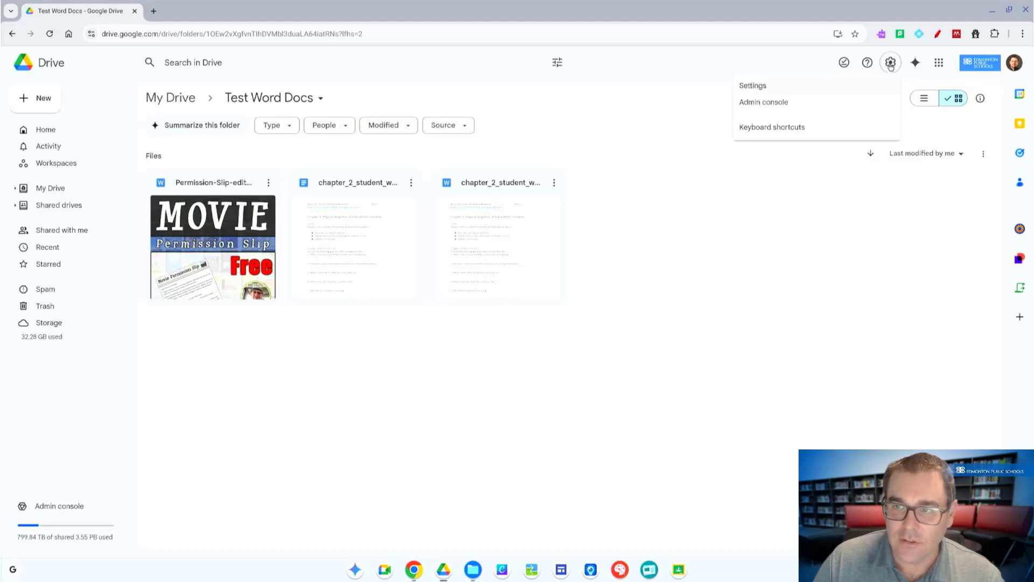
pyautogui.click(789, 86)
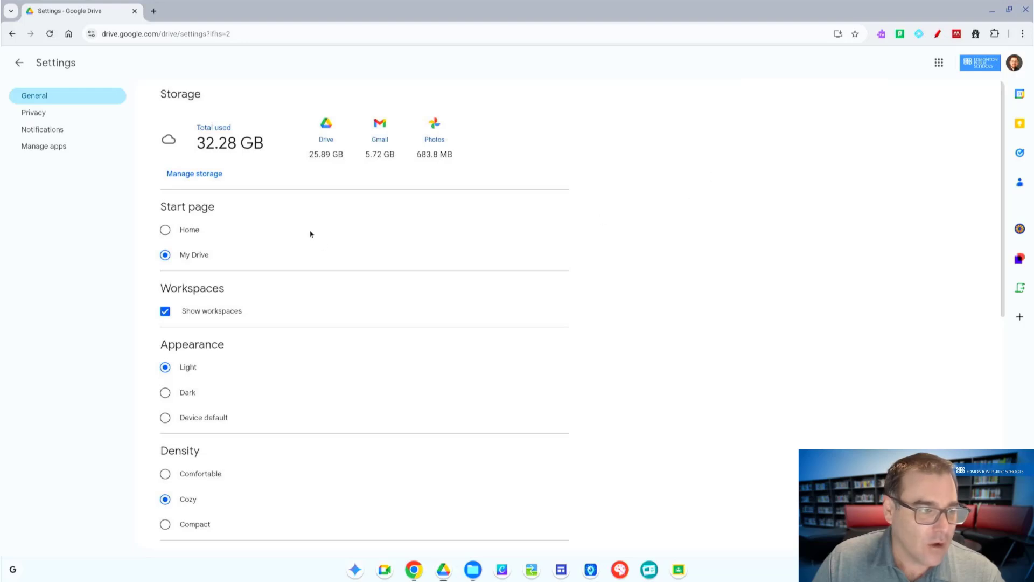
pyautogui.scroll(-2, 325, 228)
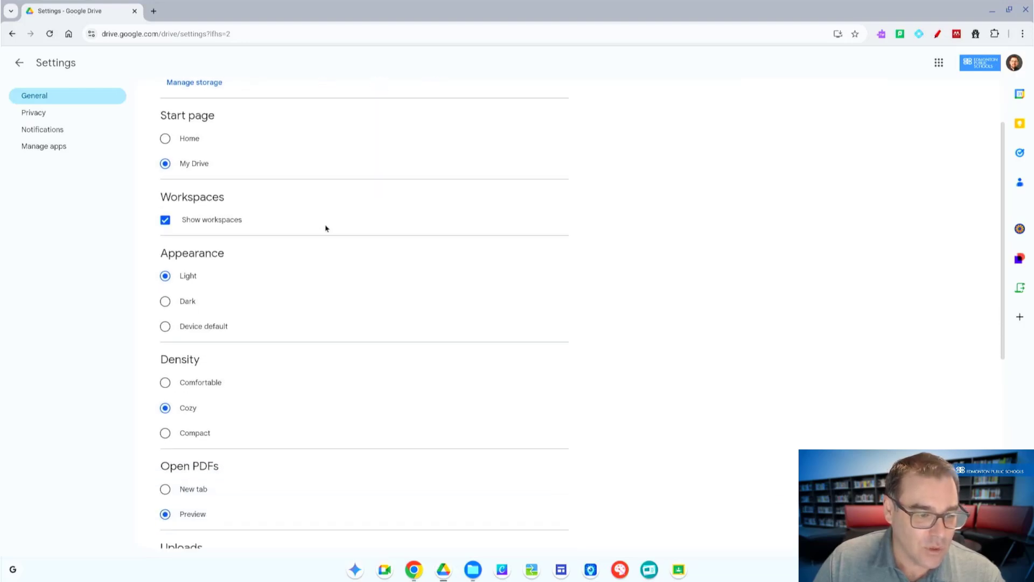
pyautogui.scroll(-5, 325, 228)
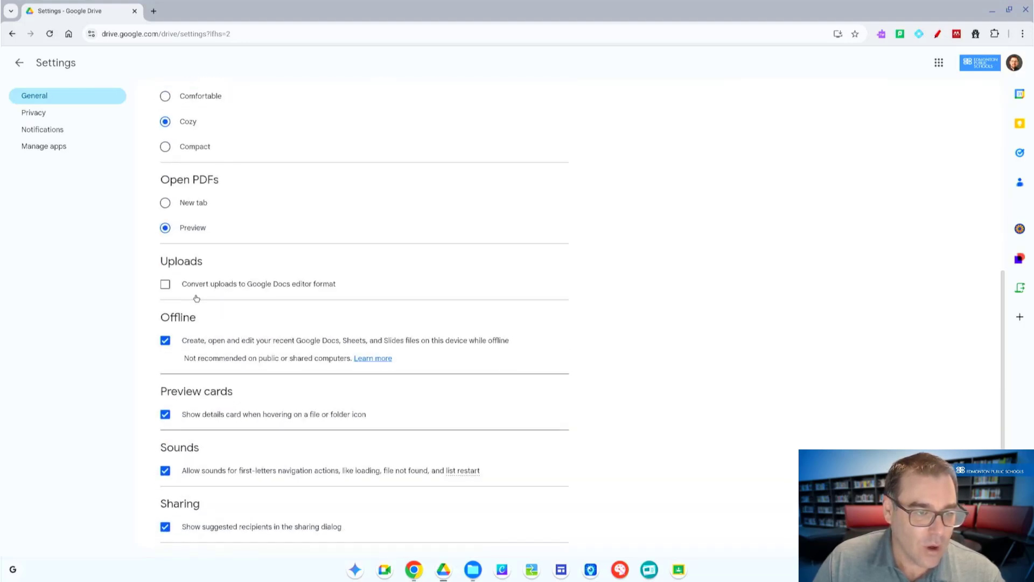
pyautogui.click(166, 287)
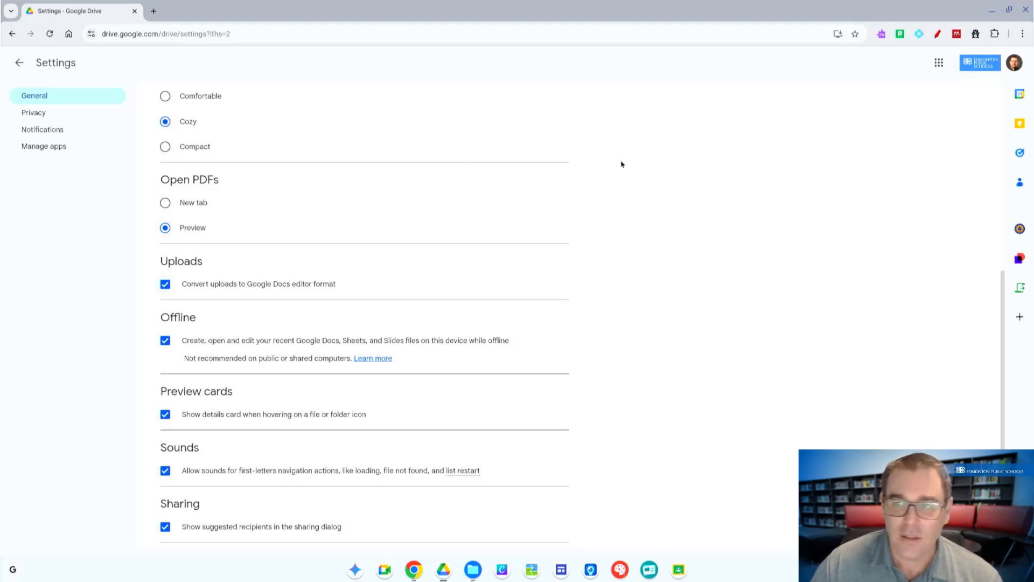
pyautogui.click(19, 63)
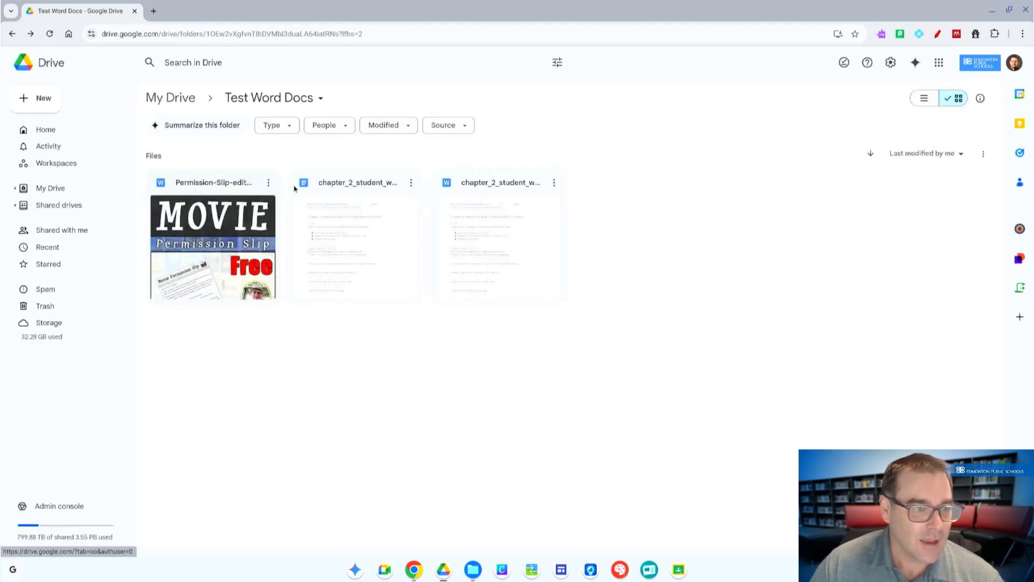
# Step: Upload chapter_2_student_worksheet.docx from Downloads to the Test Word Docs folder and check the uploaded file's type
pyautogui.click(41, 104)
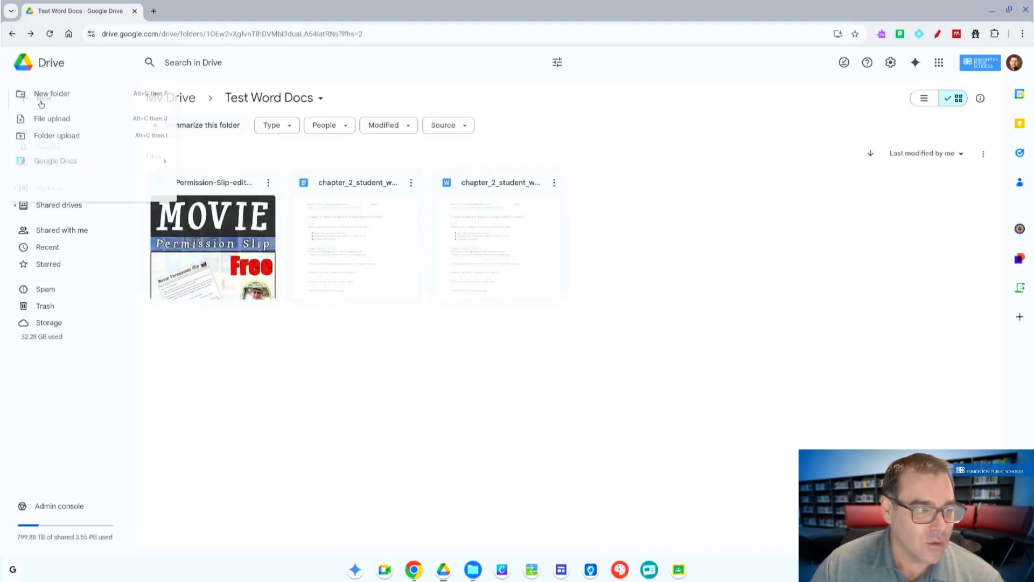
pyautogui.click(62, 125)
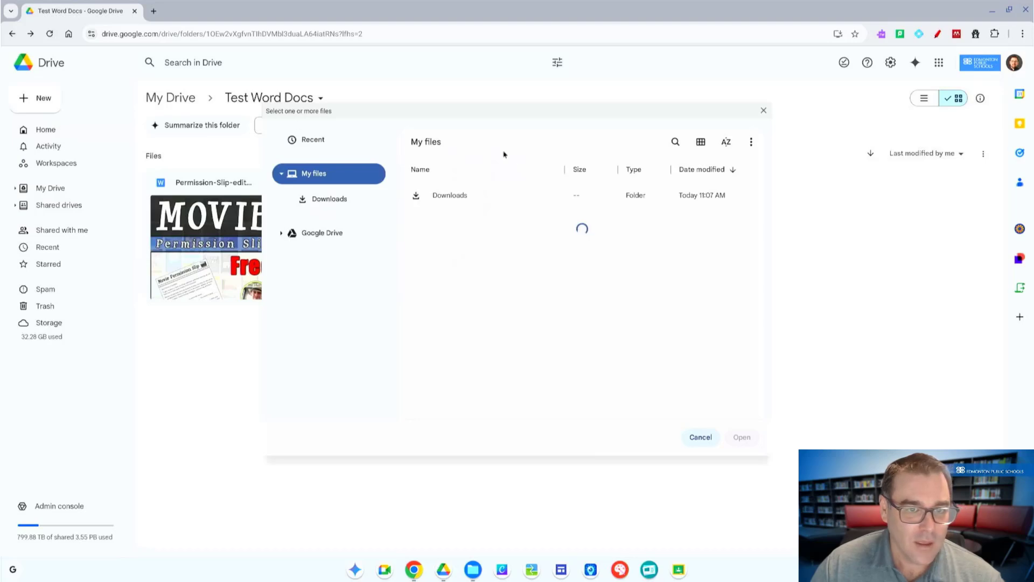
pyautogui.click(310, 208)
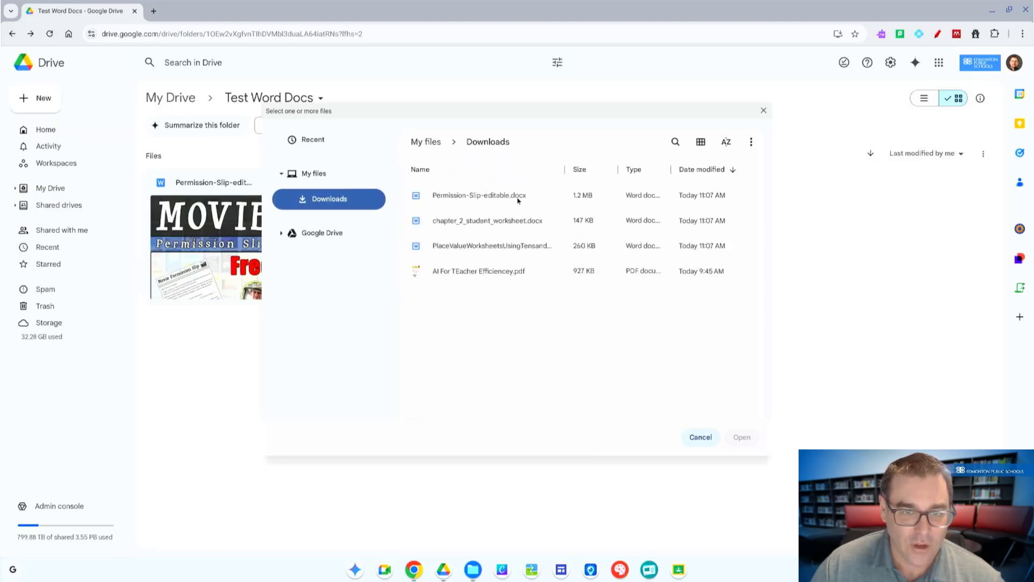
pyautogui.click(484, 219)
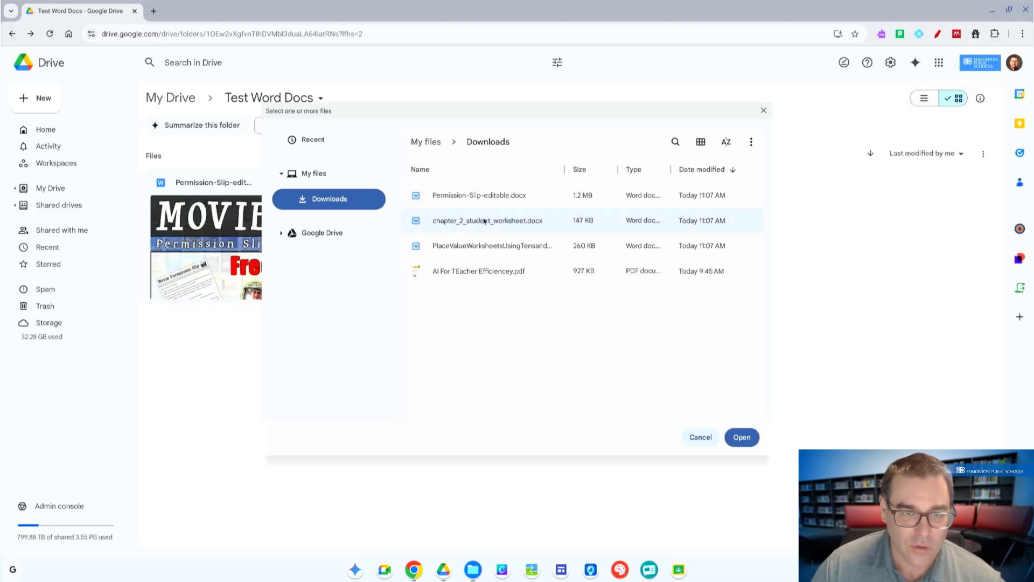
pyautogui.click(745, 439)
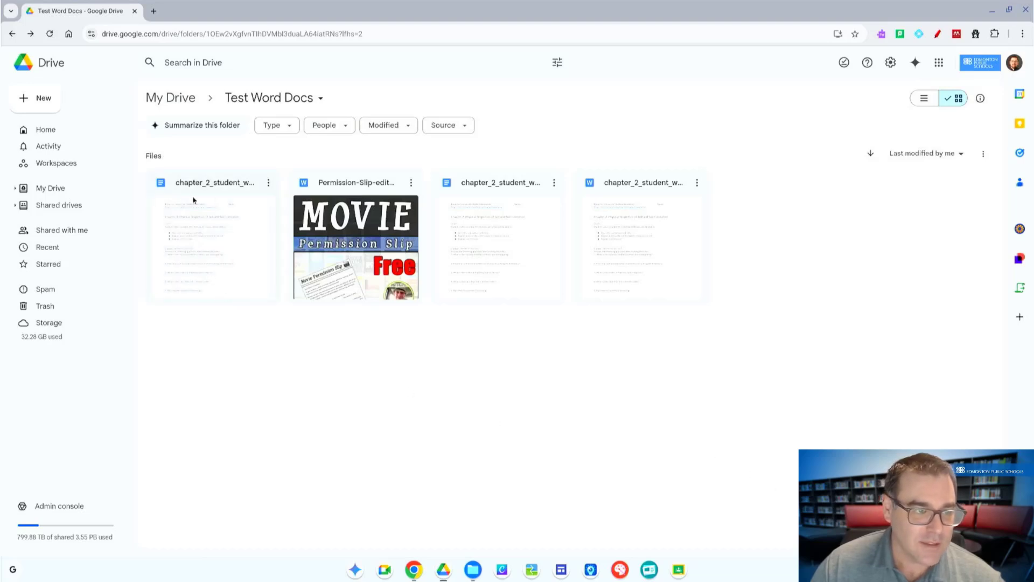
pyautogui.moveTo(162, 186)
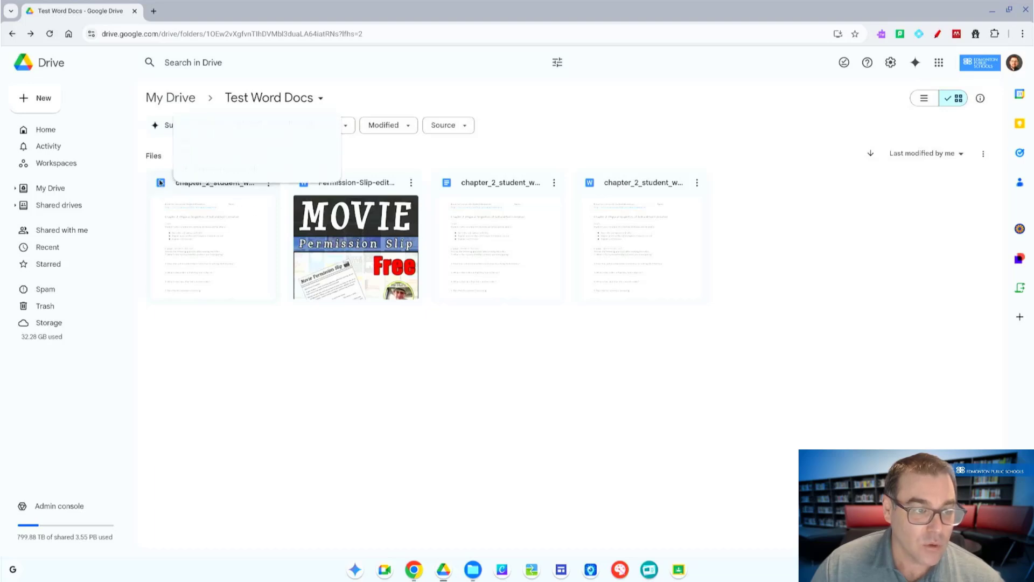
pyautogui.click(358, 253)
# Step: Upload Permission-Slip-editable.docx and chapter_2_student_worksheet.docx together from Downloads to the Test Word Docs folder
pyautogui.click(42, 103)
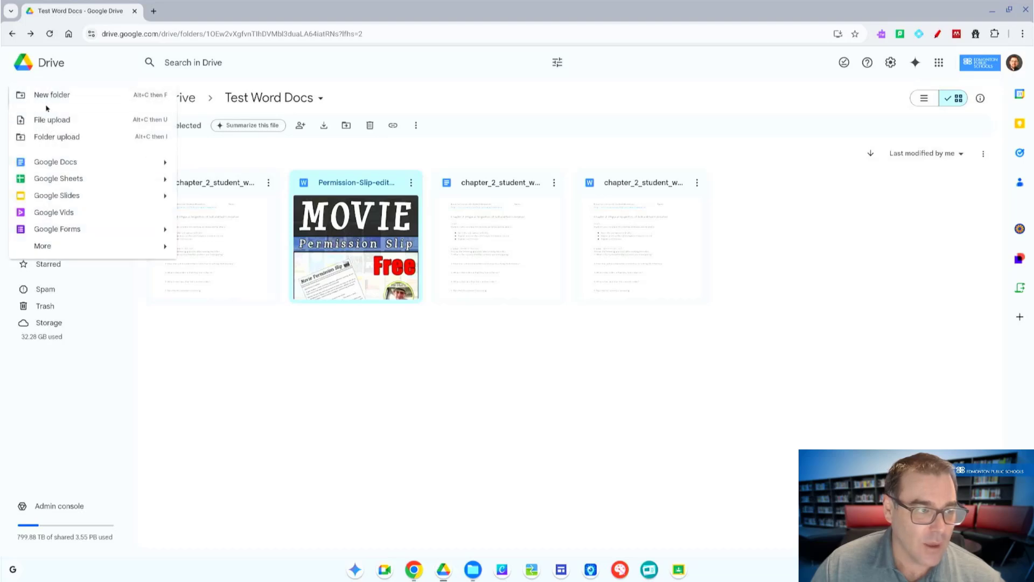
pyautogui.click(52, 120)
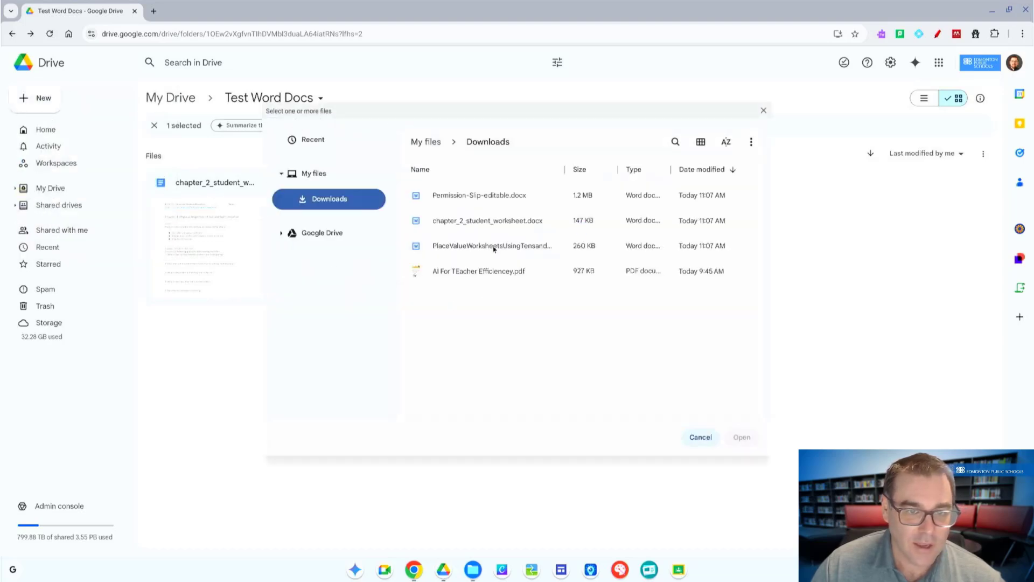
pyautogui.click(484, 198)
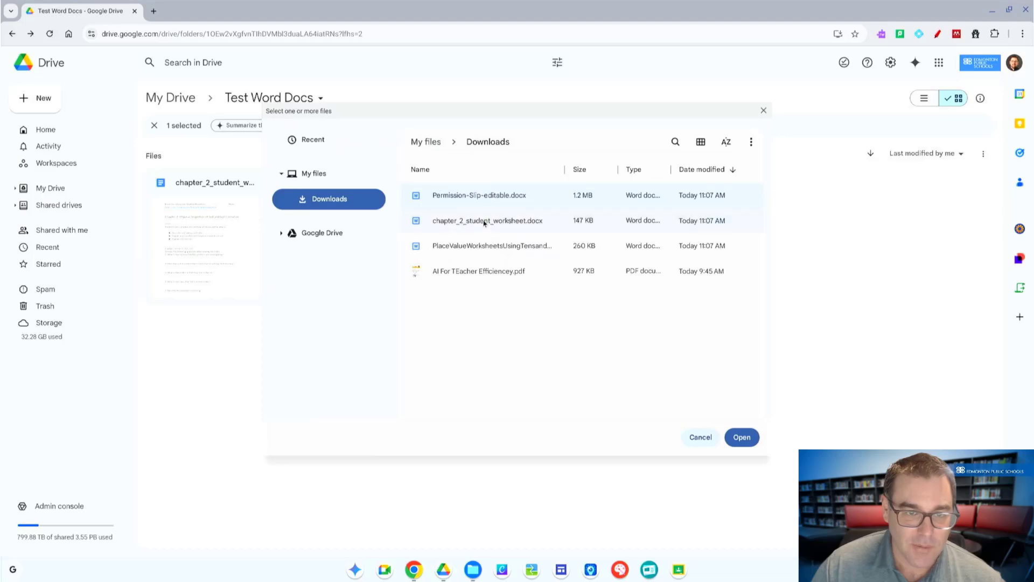
pyautogui.keyDown('ctrl'); pyautogui.click(484, 221); pyautogui.keyUp('ctrl')
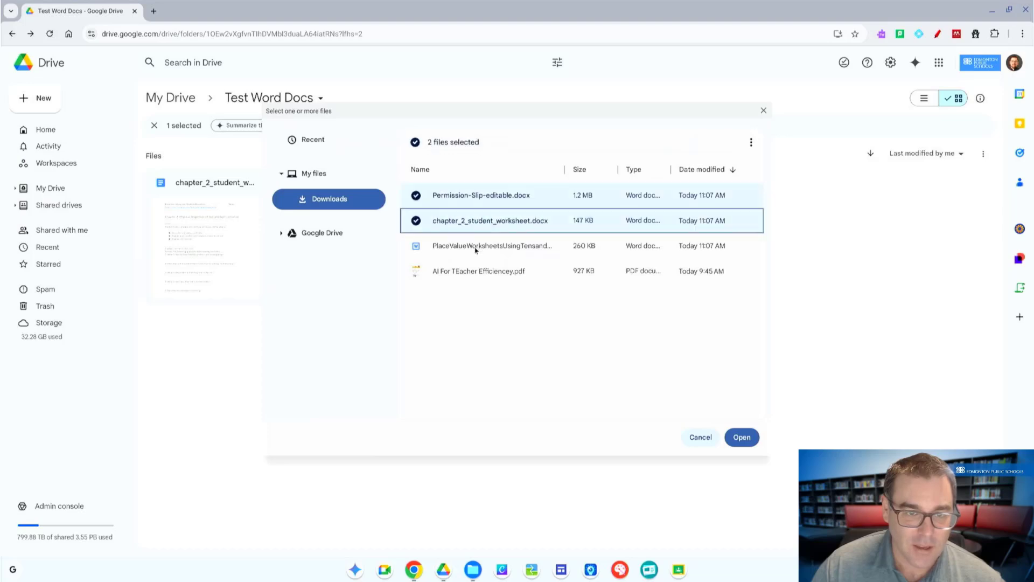
pyautogui.click(740, 439)
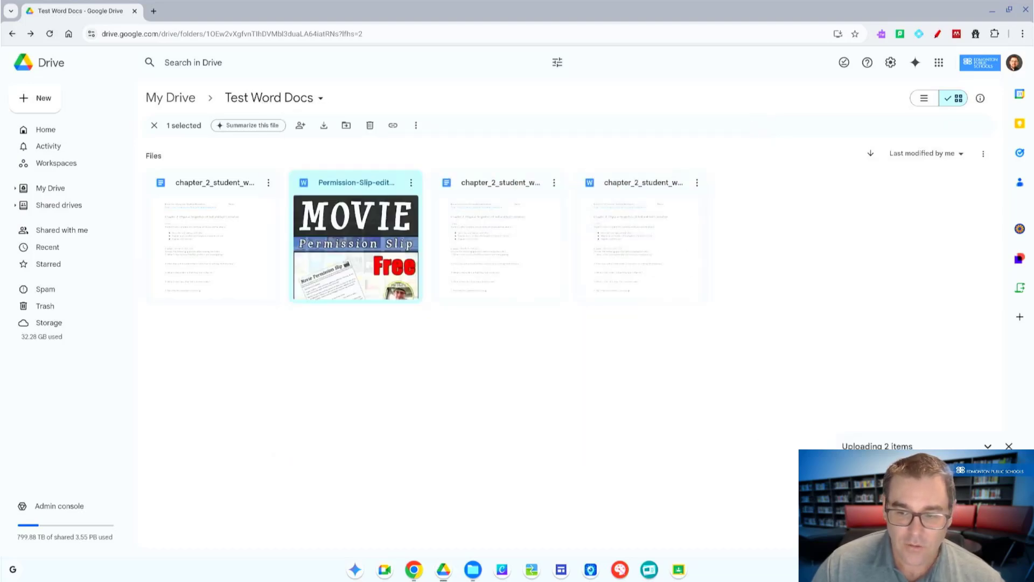